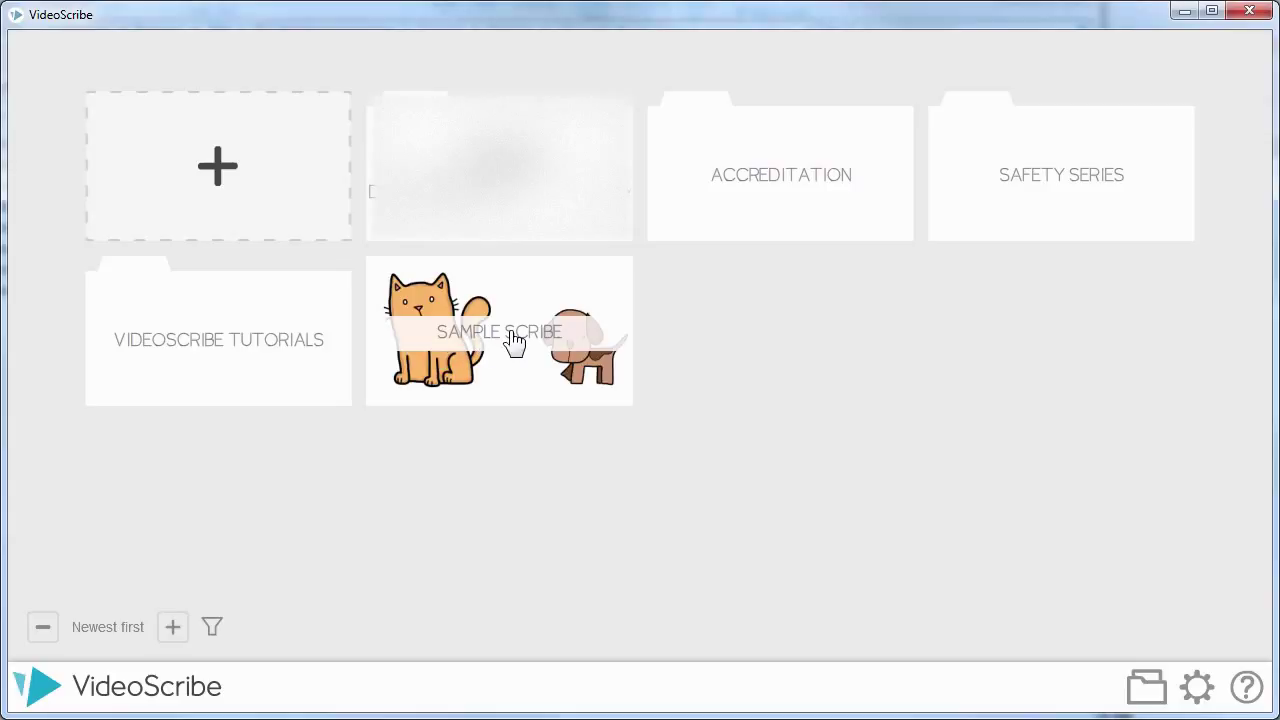
# Open the Sample Scribe project and select its dog and cat elements on the timeline
pyautogui.click(514, 342)
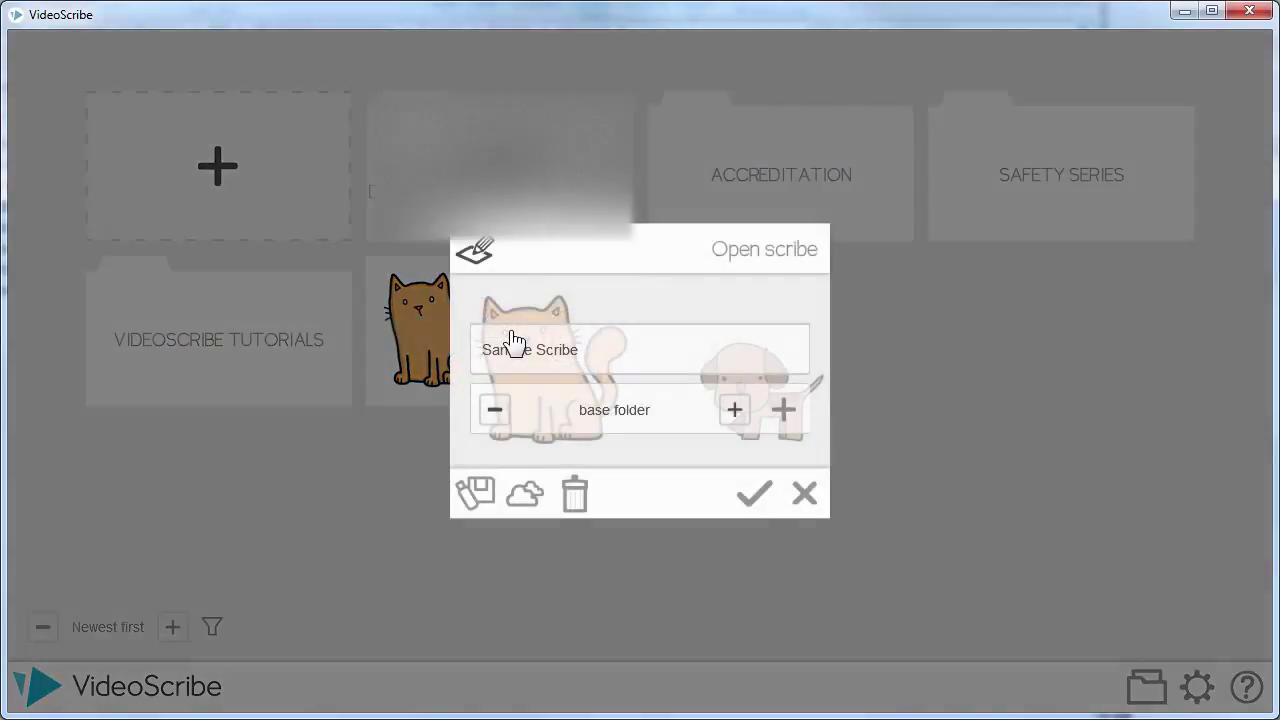
pyautogui.click(753, 494)
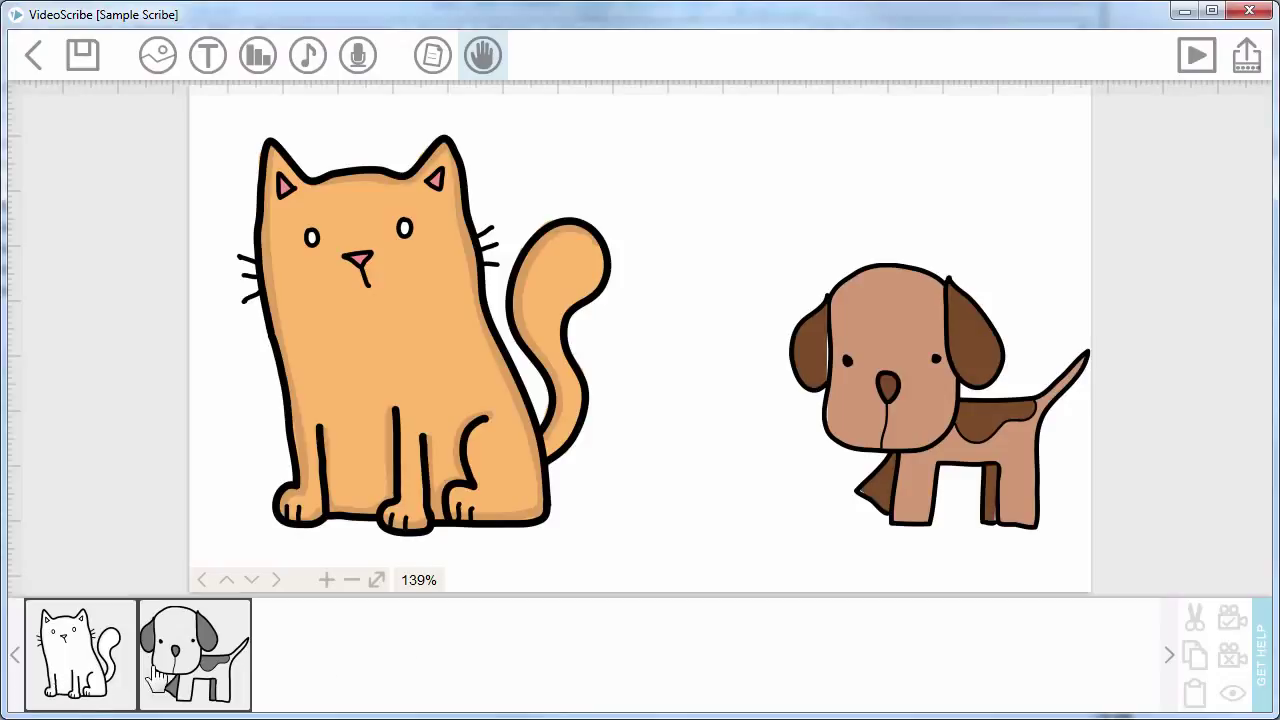
pyautogui.click(210, 668)
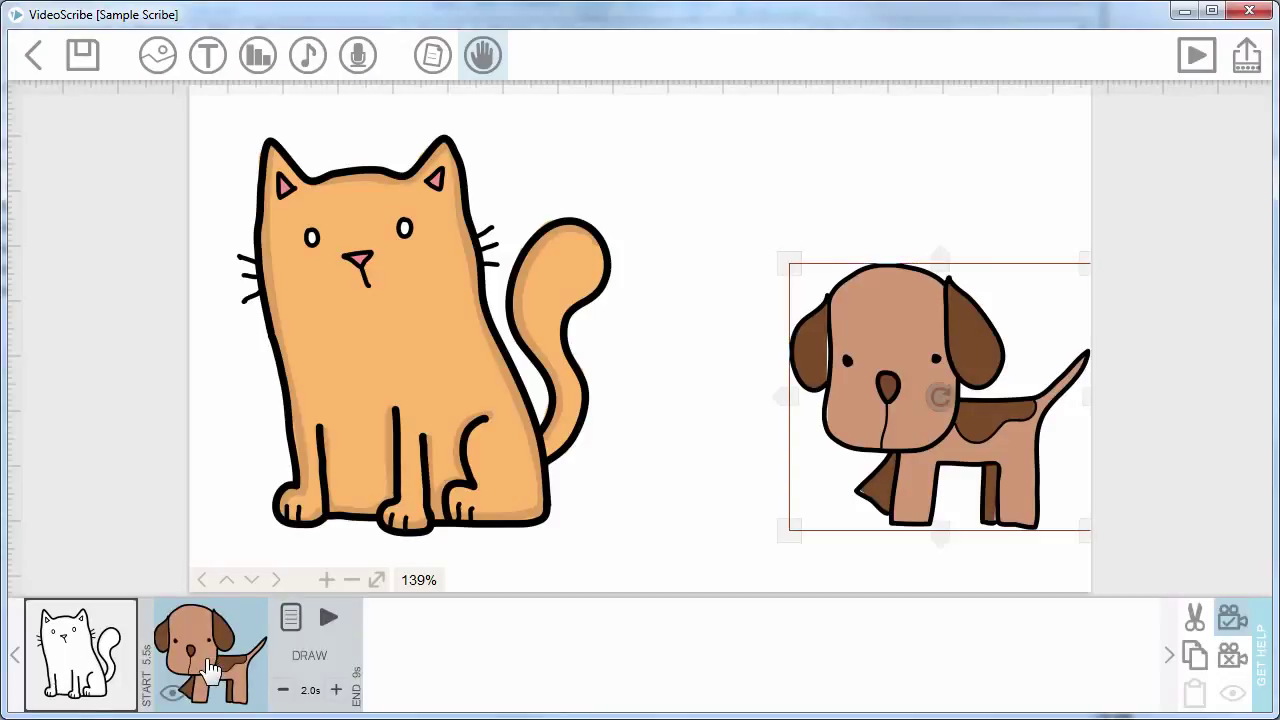
pyautogui.click(105, 658)
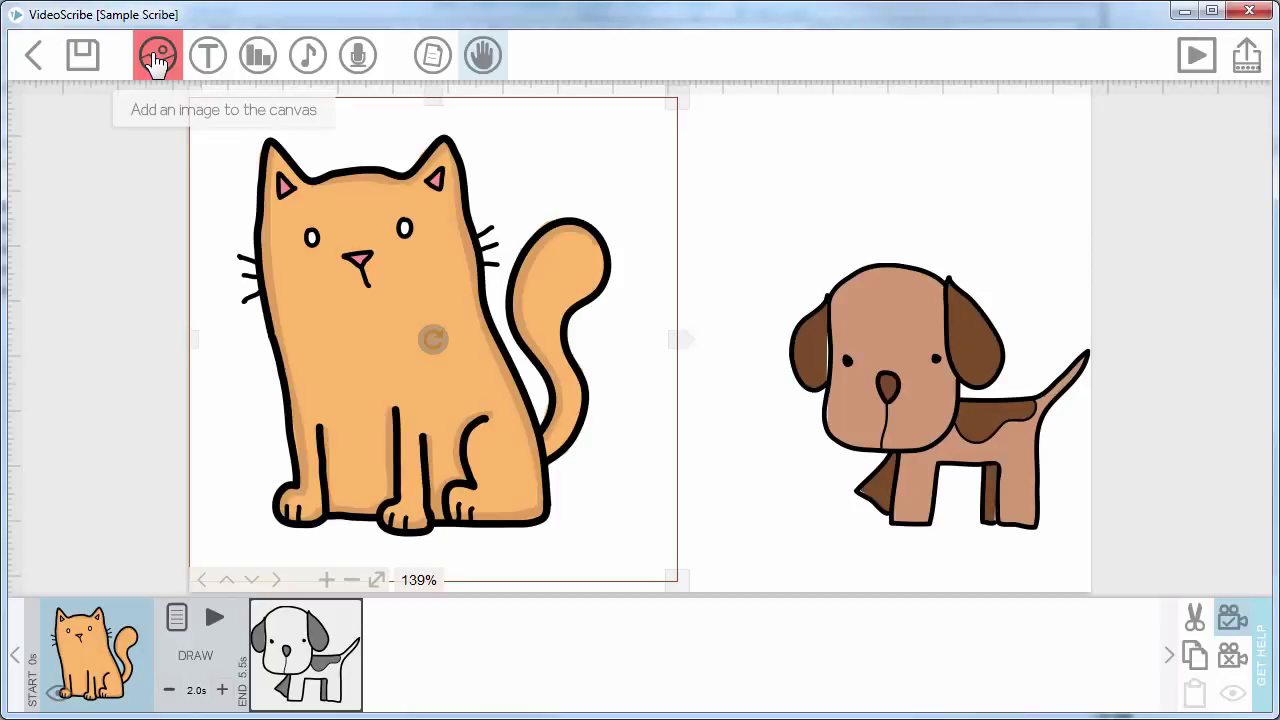
# Search the image library for 'mouse' and add the brown cartoon mouse to the scribe
pyautogui.click(155, 60)
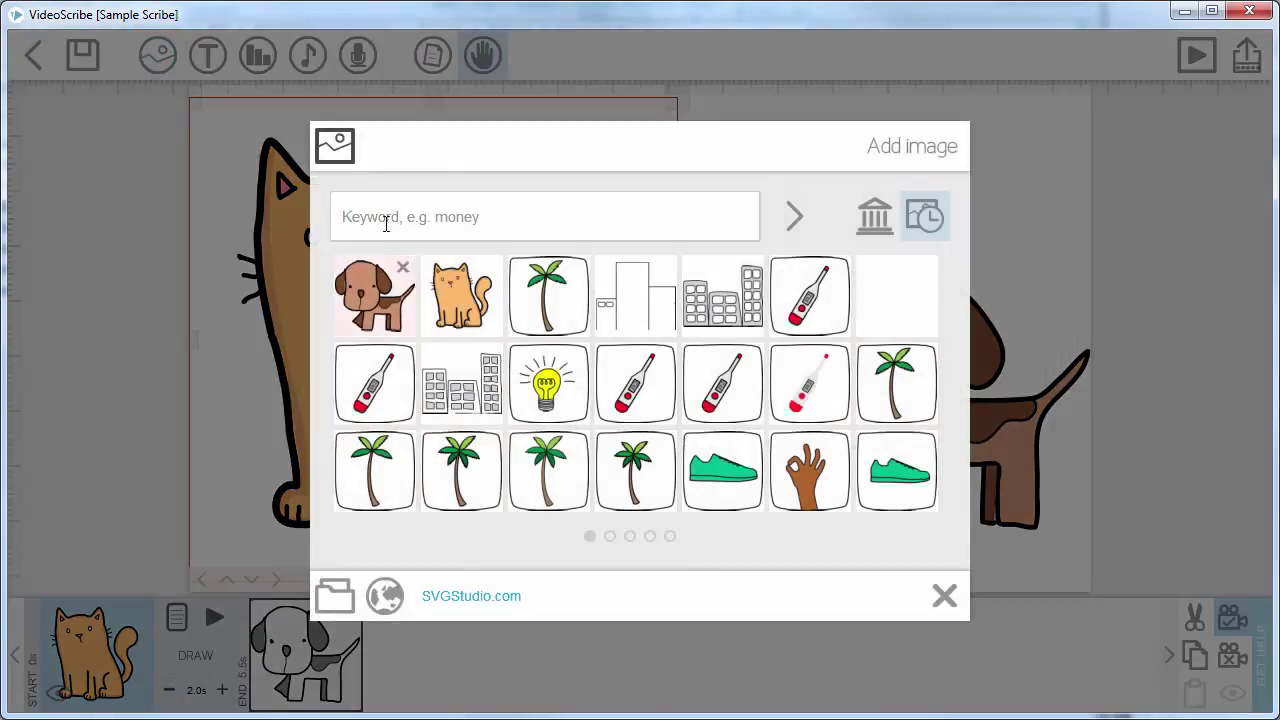
pyautogui.write('mouse')
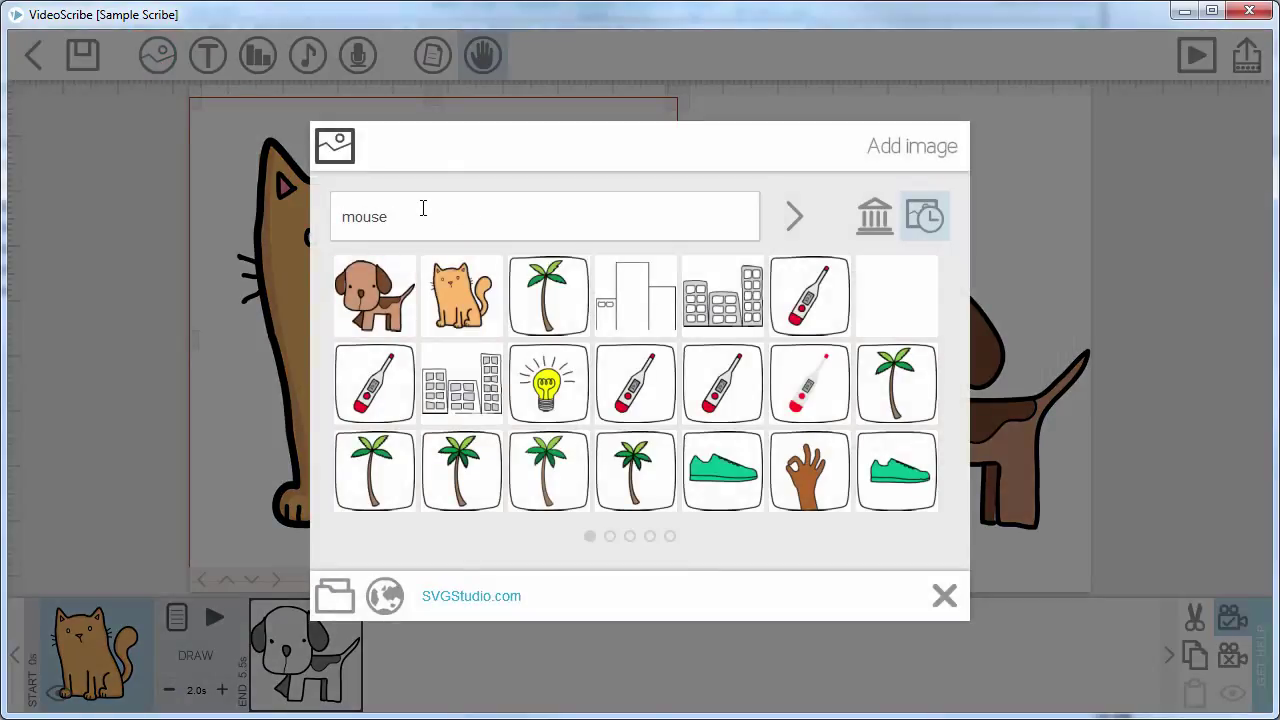
pyautogui.click(795, 217)
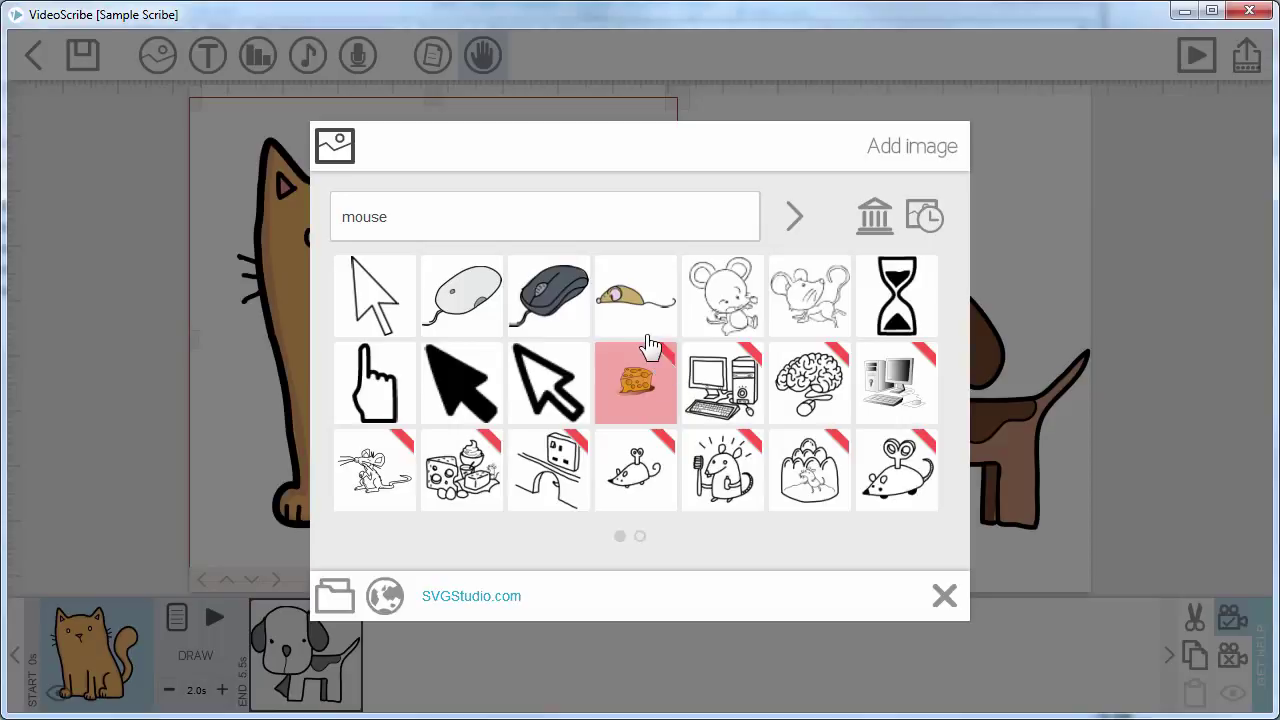
pyautogui.click(641, 314)
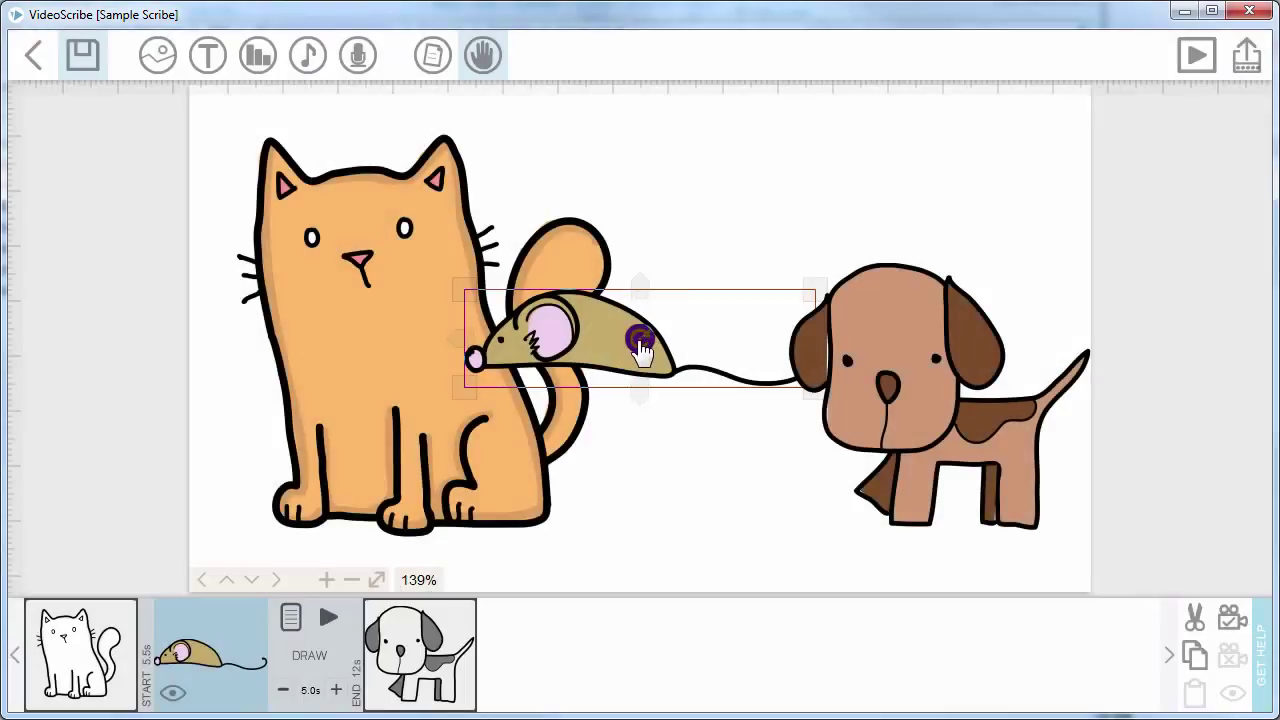
# Shrink the mouse, place it between the cat and dog, move it after the dog, and set its camera
pyautogui.moveTo(648, 363); pyautogui.dragTo(753, 525)
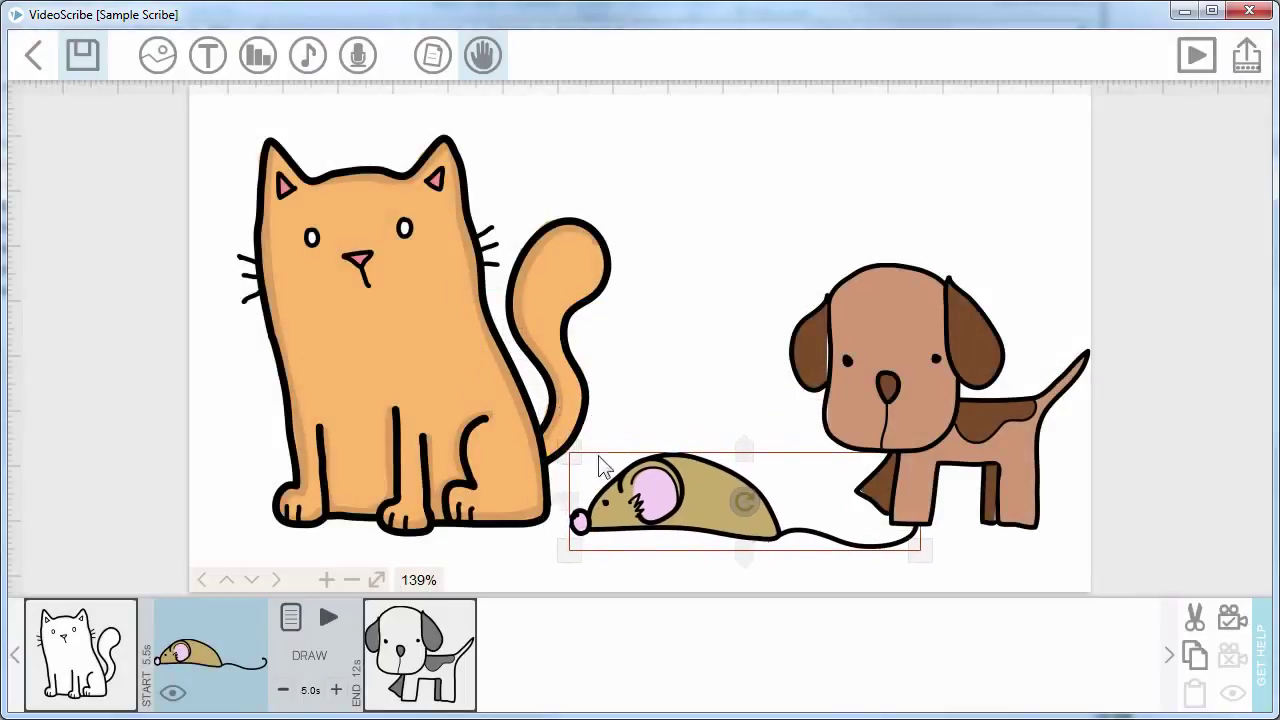
pyautogui.moveTo(571, 451); pyautogui.dragTo(698, 486)
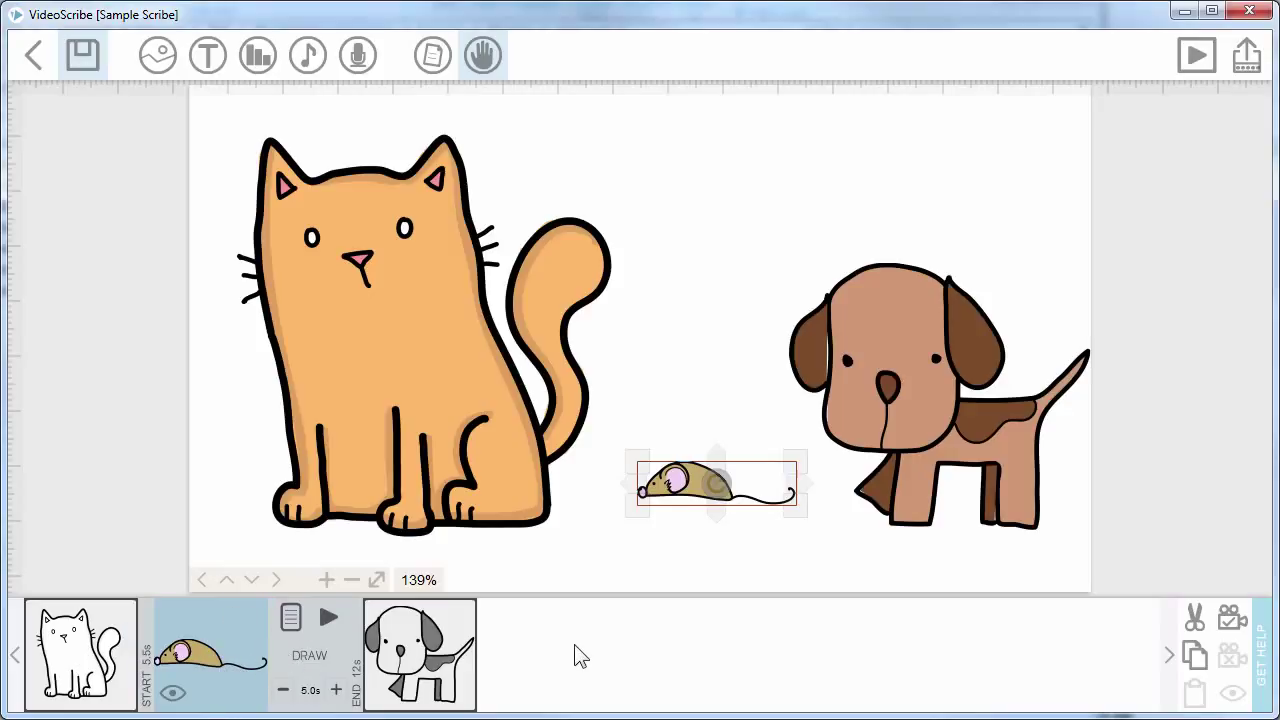
pyautogui.moveTo(200, 660); pyautogui.dragTo(352, 655)
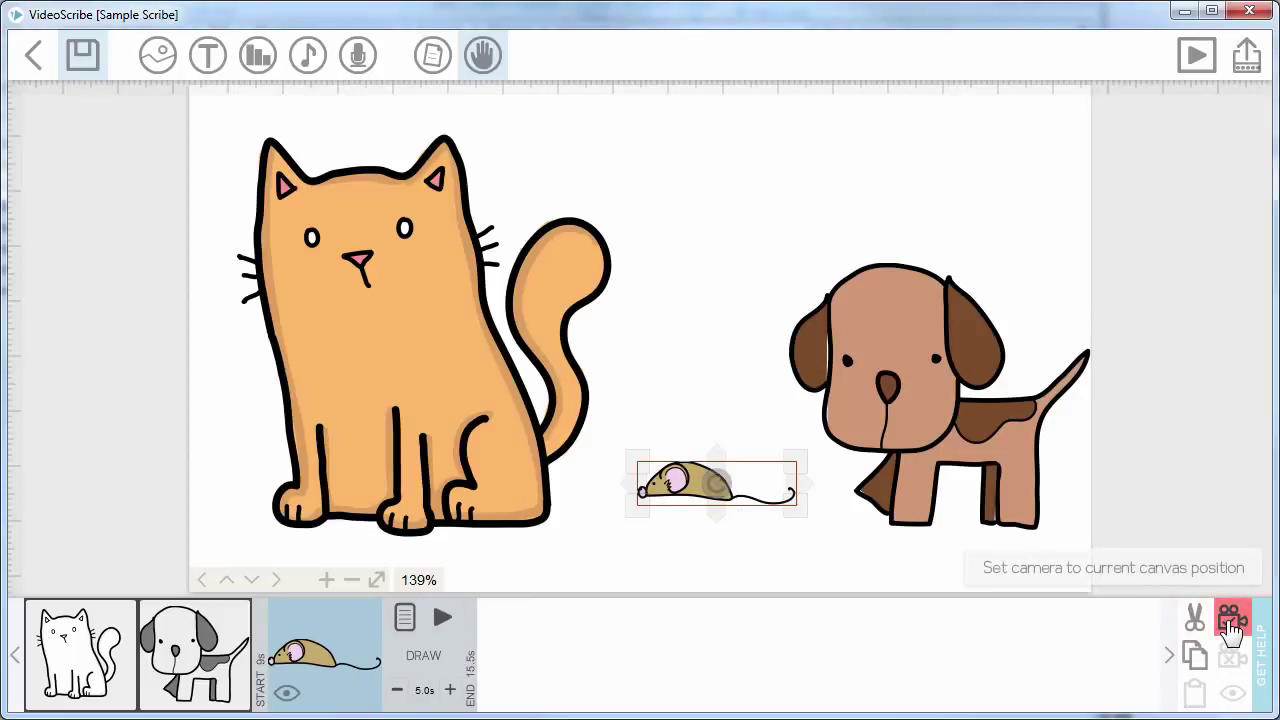
pyautogui.click(1231, 627)
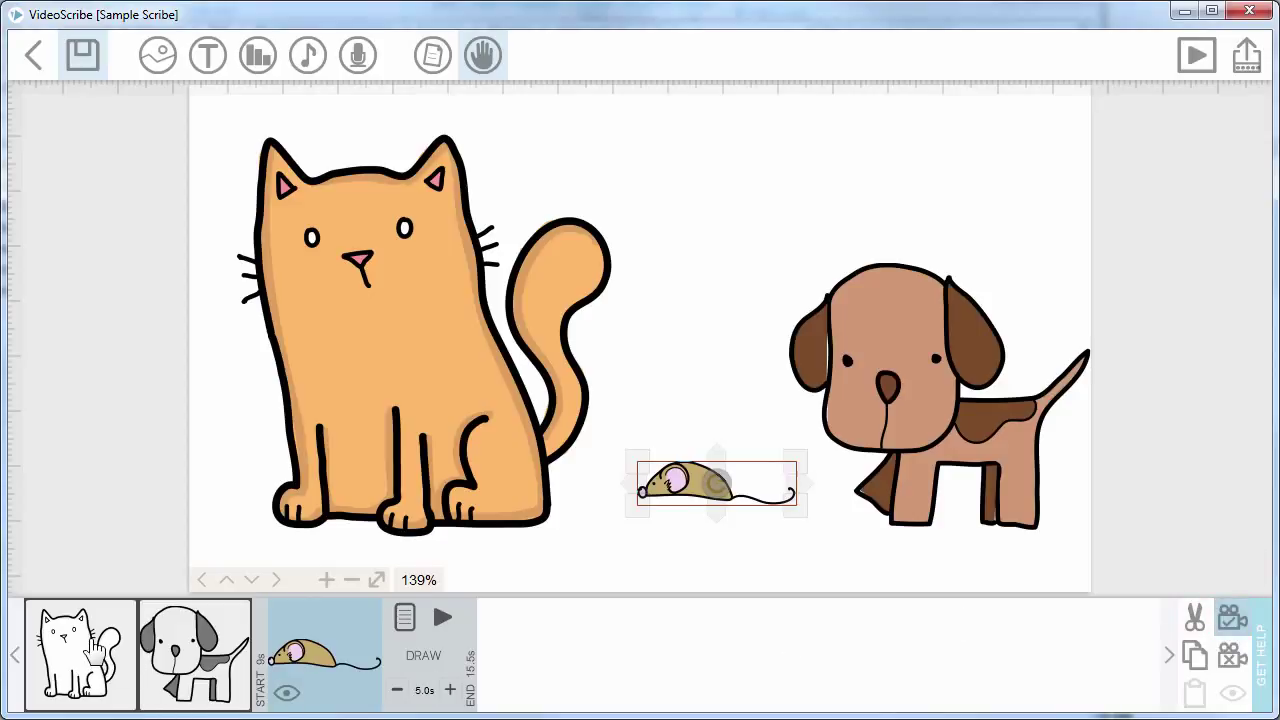
pyautogui.click(95, 648)
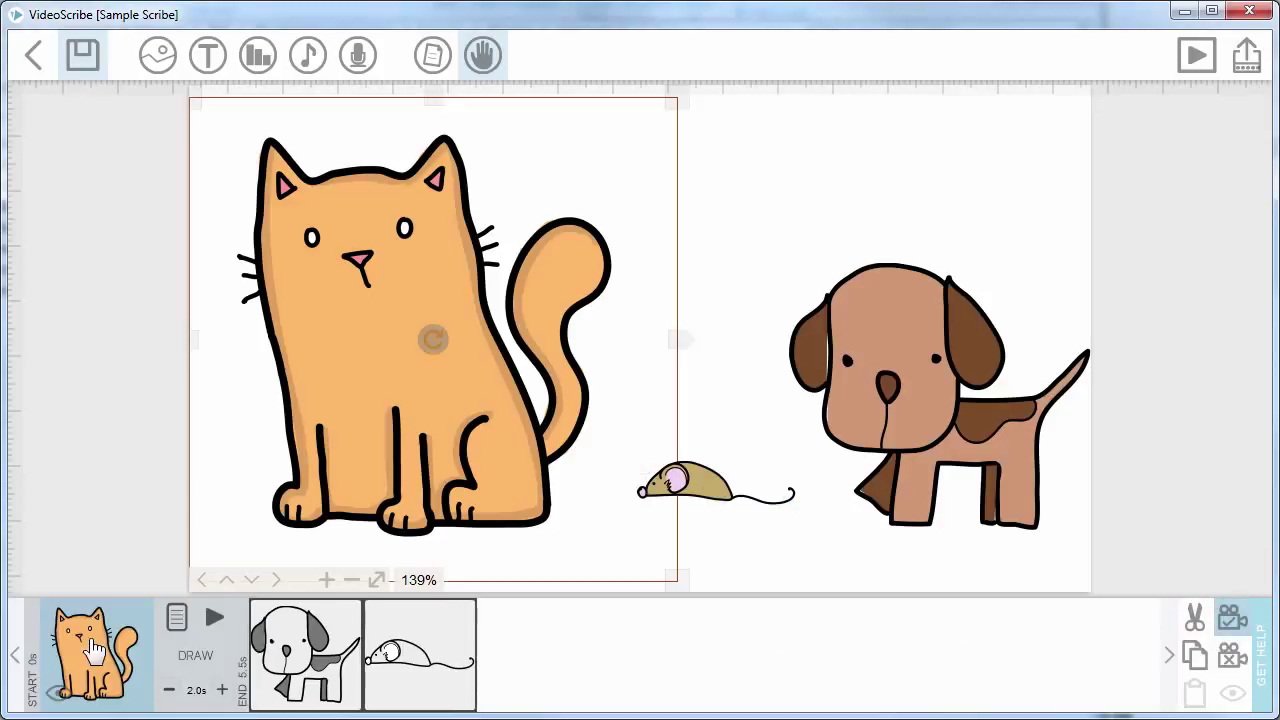
pyautogui.click(1190, 57)
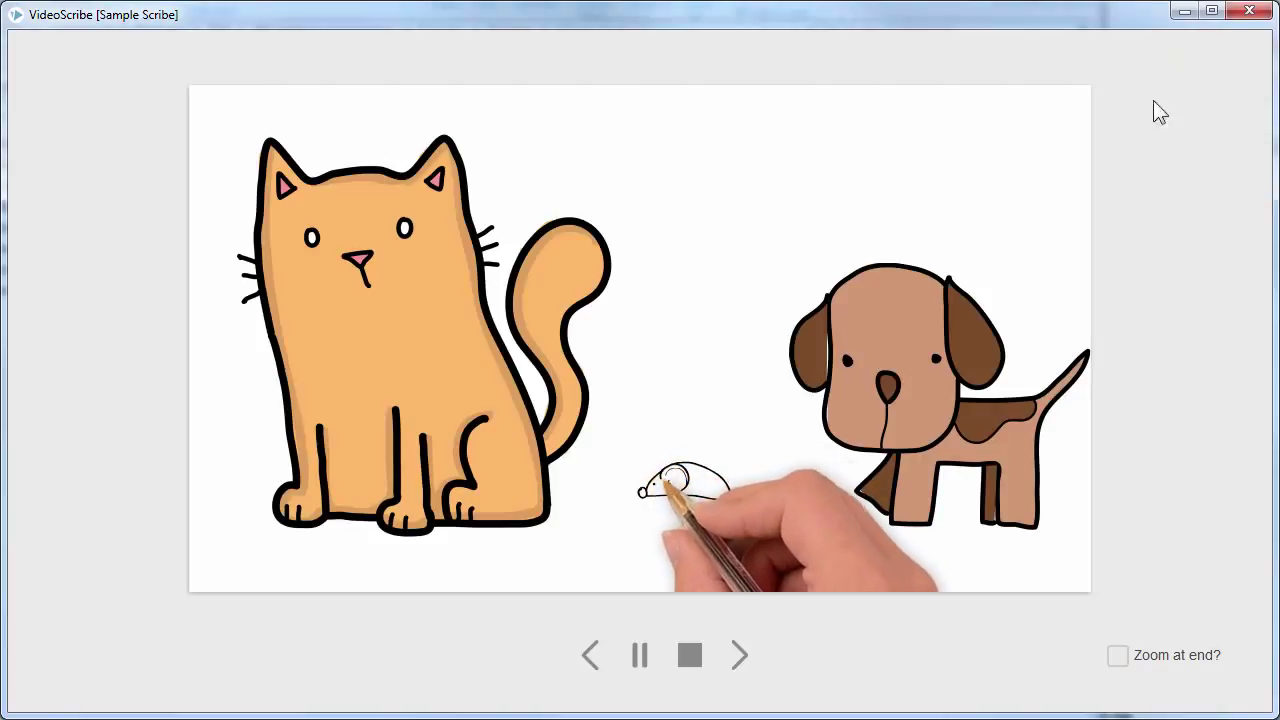
pyautogui.click(691, 662)
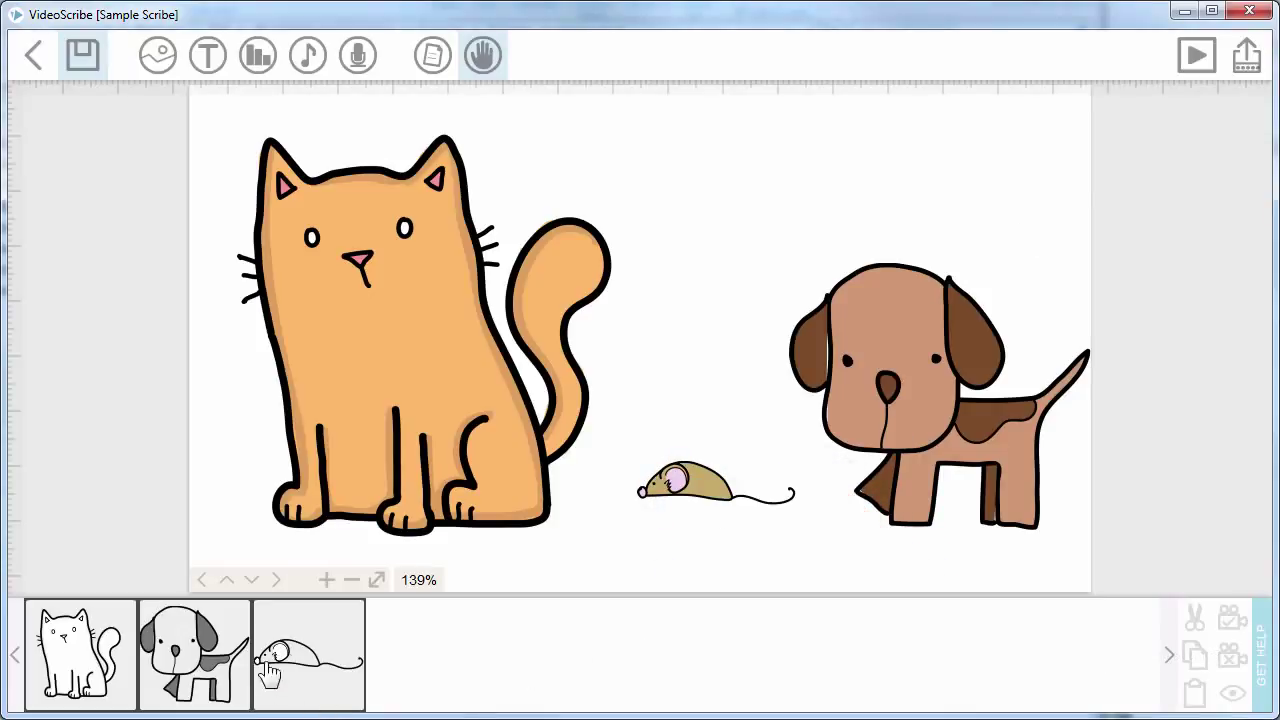
# Zoom the canvas in on the mouse and set the mouse's camera to that close-up view
pyautogui.click(284, 656)
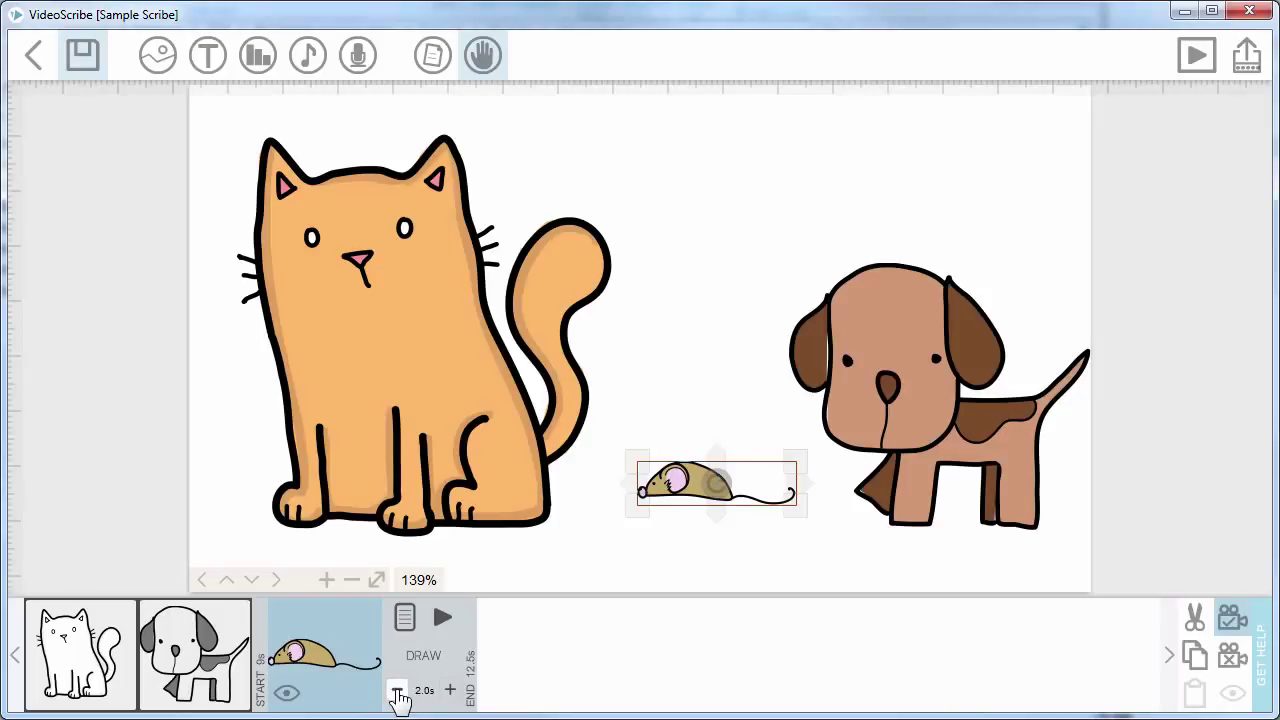
pyautogui.click(330, 585)
pyautogui.click(330, 585)
pyautogui.click(330, 585)
pyautogui.click(330, 585)
pyautogui.click(330, 585)
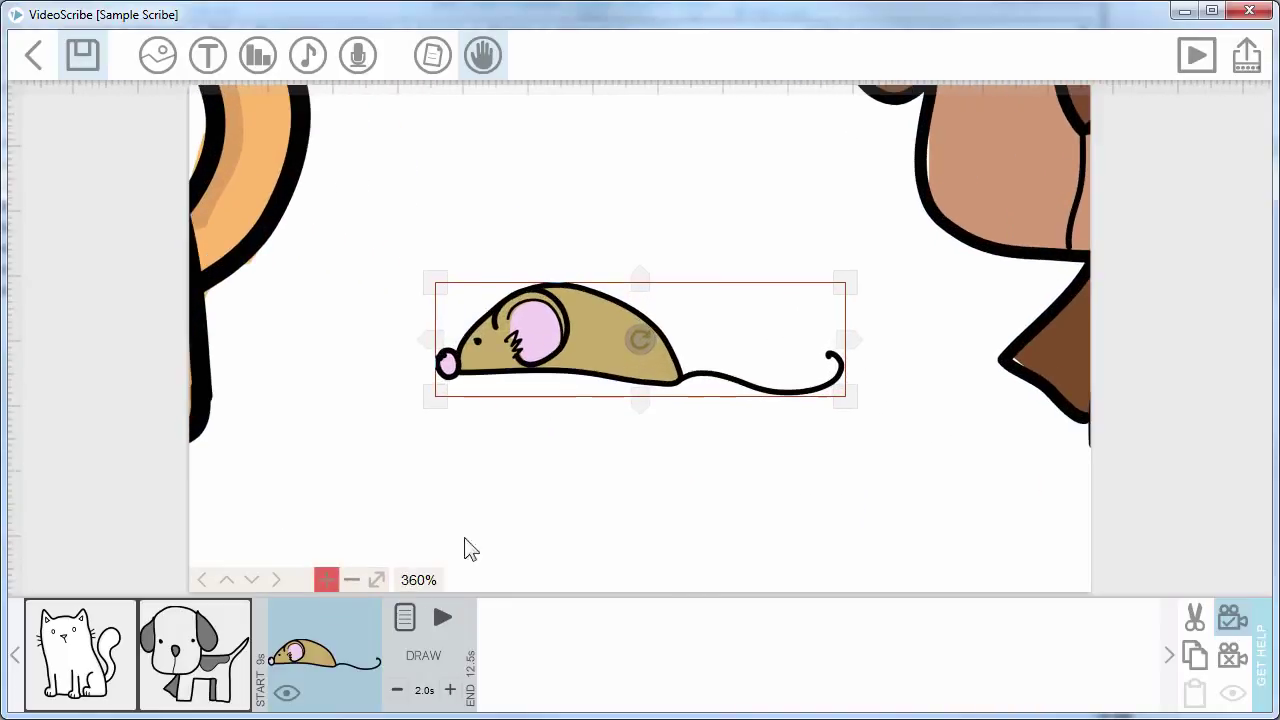
pyautogui.click(352, 585)
pyautogui.click(630, 505)
pyautogui.scroll(2, 640, 528)
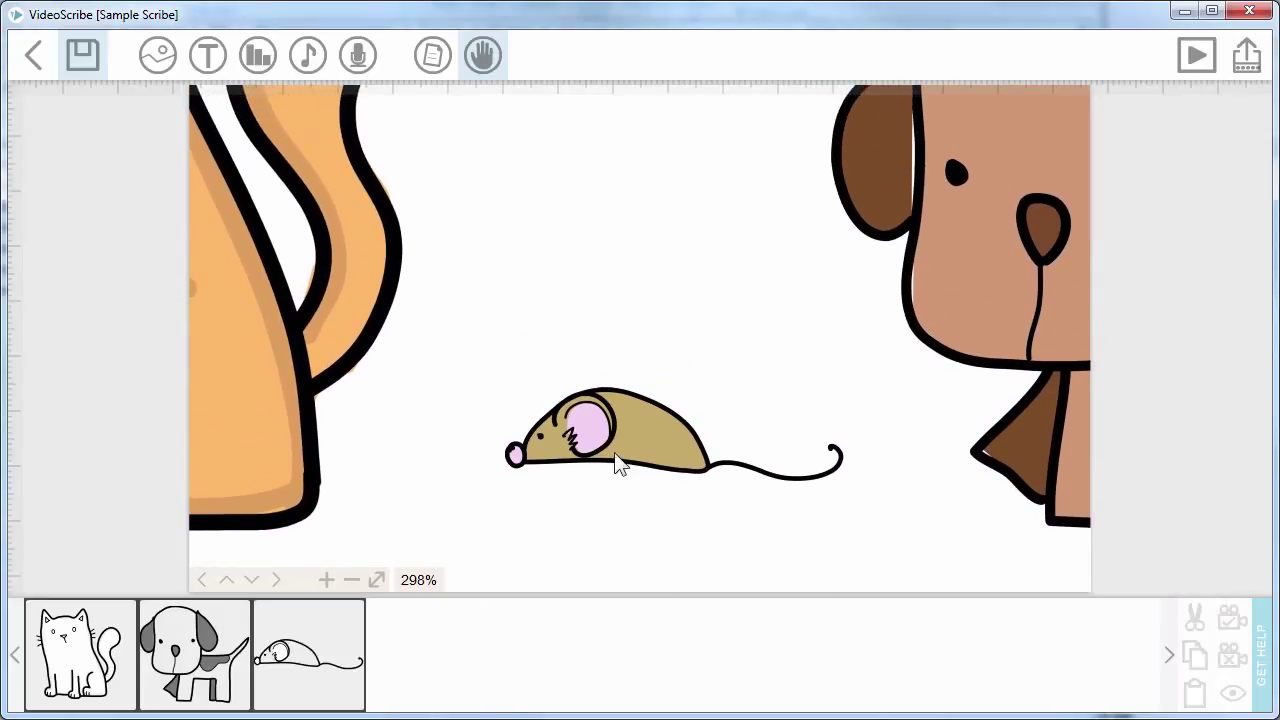
pyautogui.click(310, 640)
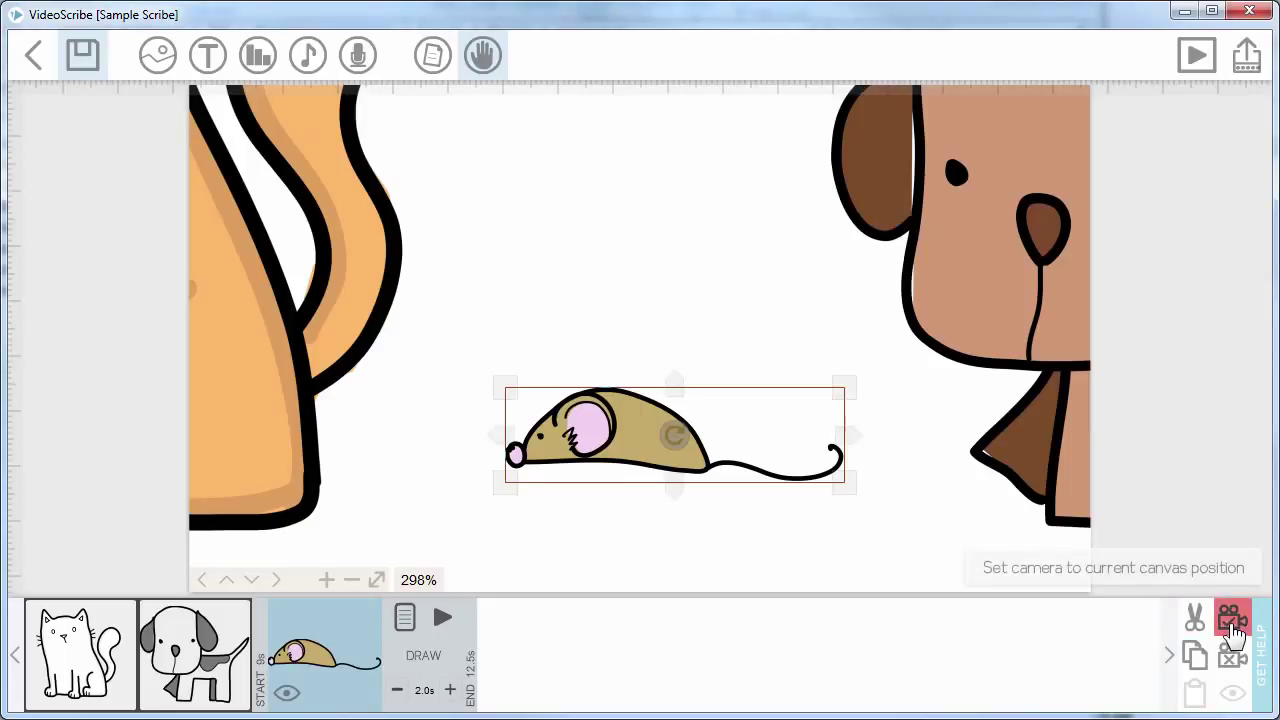
pyautogui.click(1232, 620)
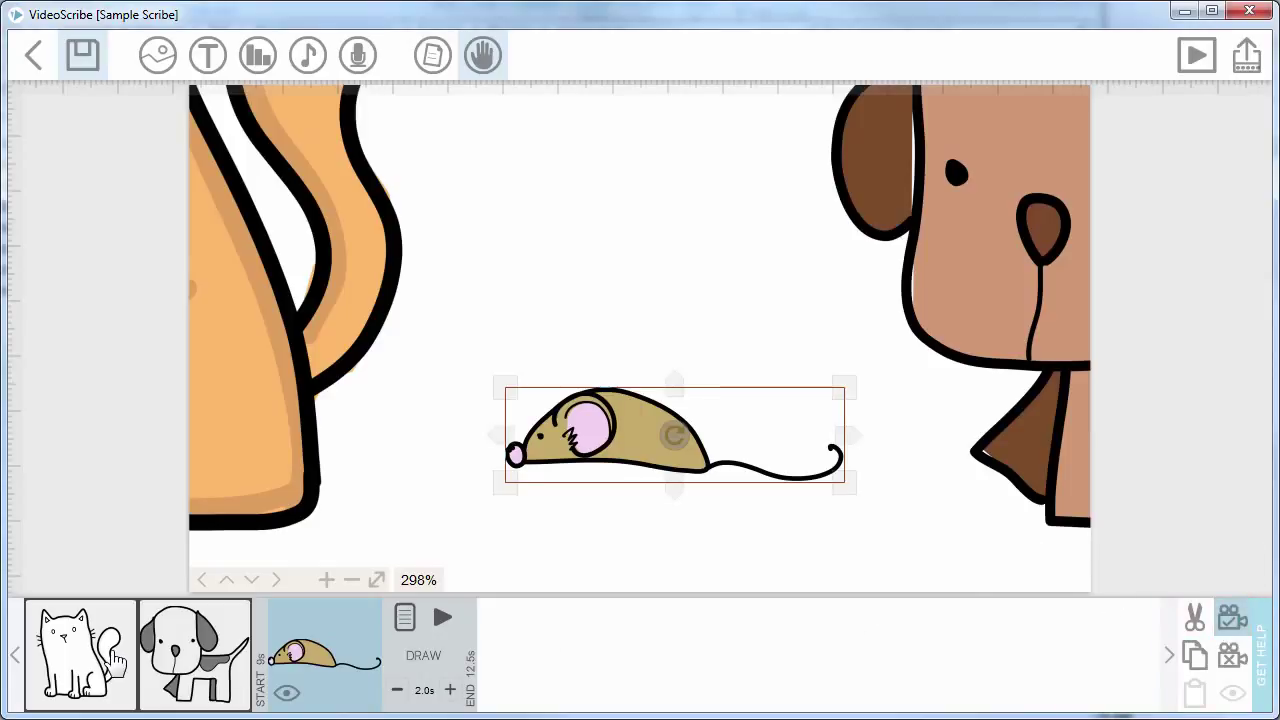
# Shorten the cat's transition to 0.5 seconds in its Image Properties
pyautogui.click(115, 660)
pyautogui.click(177, 620)
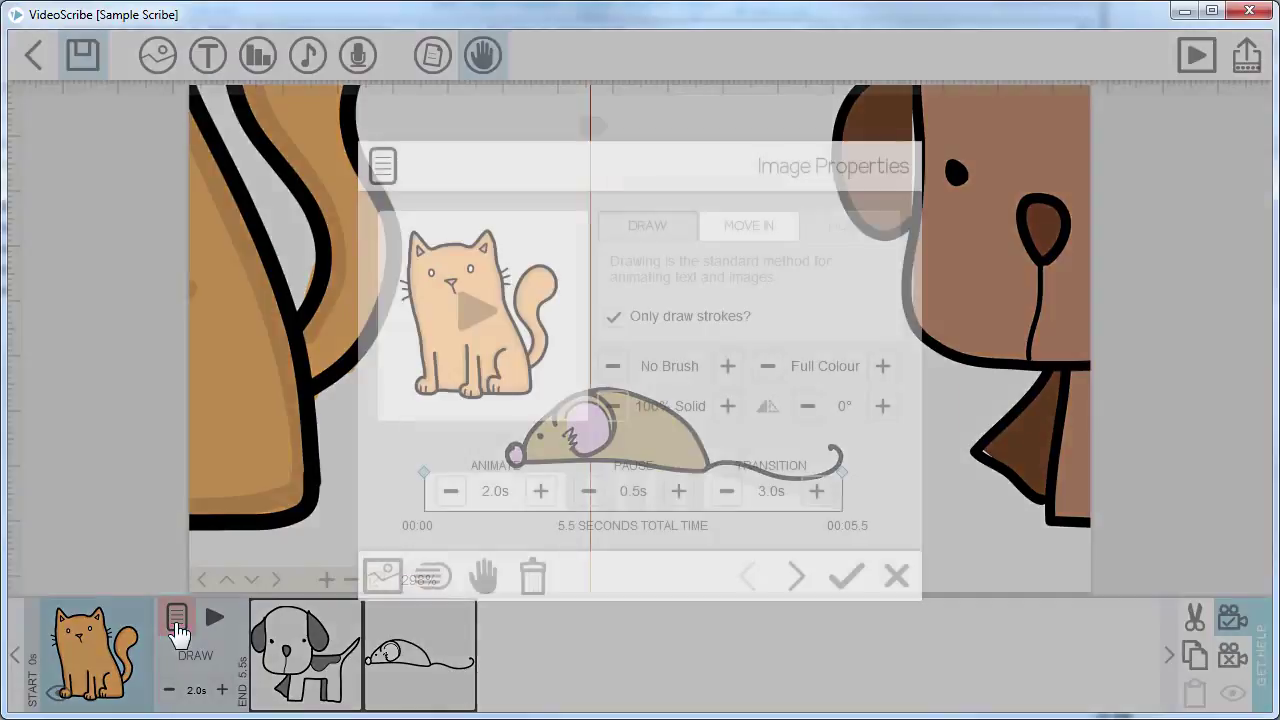
pyautogui.click(729, 493)
pyautogui.click(729, 493)
pyautogui.click(729, 493)
pyautogui.click(729, 493)
pyautogui.click(729, 493)
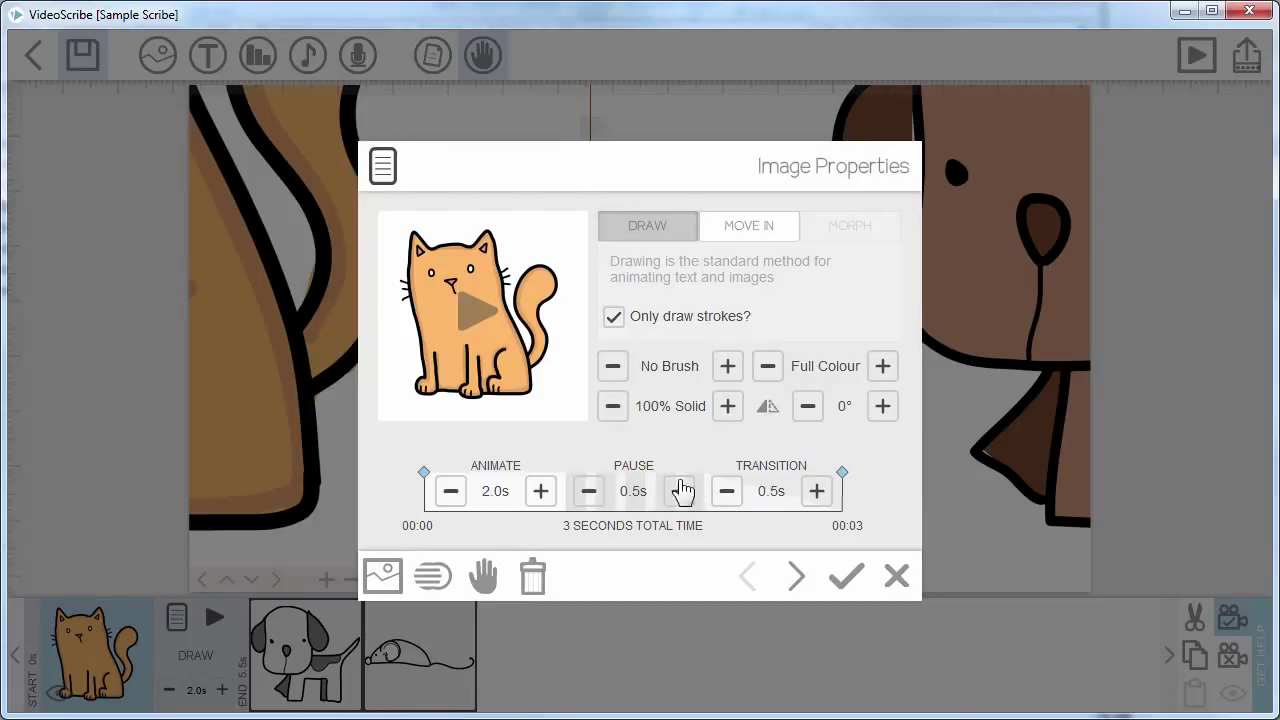
pyautogui.click(845, 577)
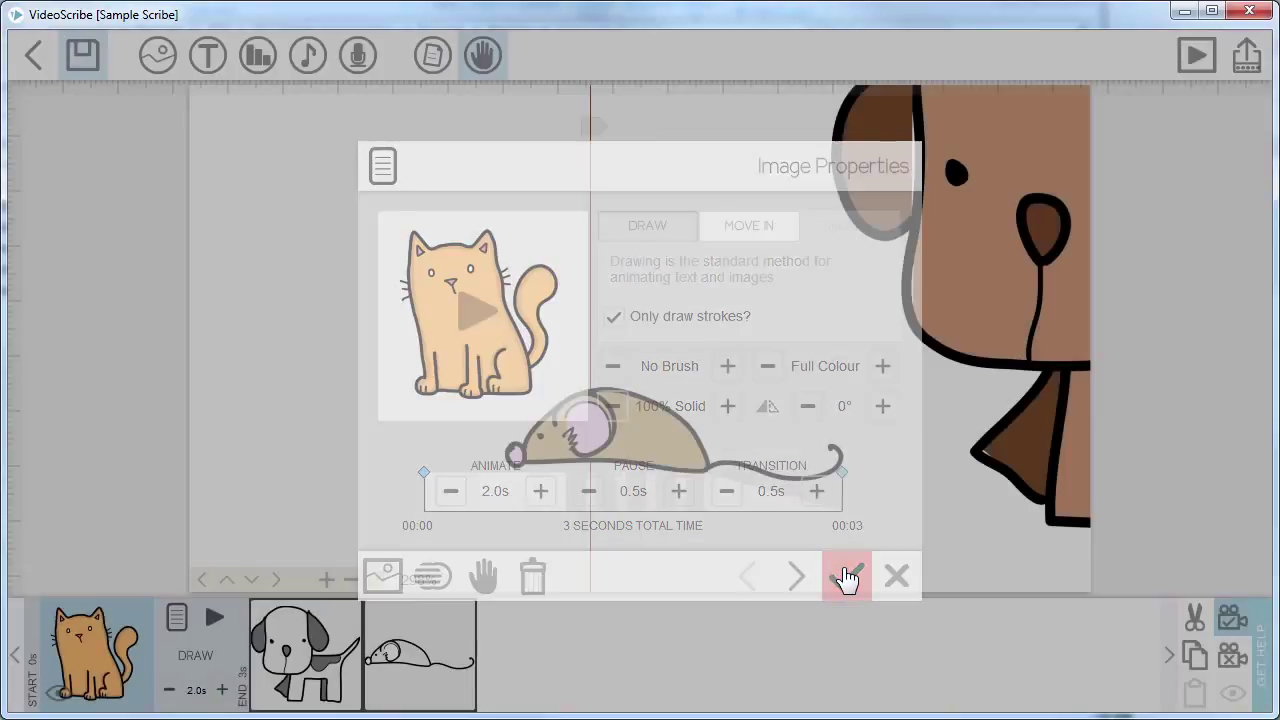
# Shorten the dog's transition to 0.5 seconds so its step lasts 3 seconds
pyautogui.click(313, 658)
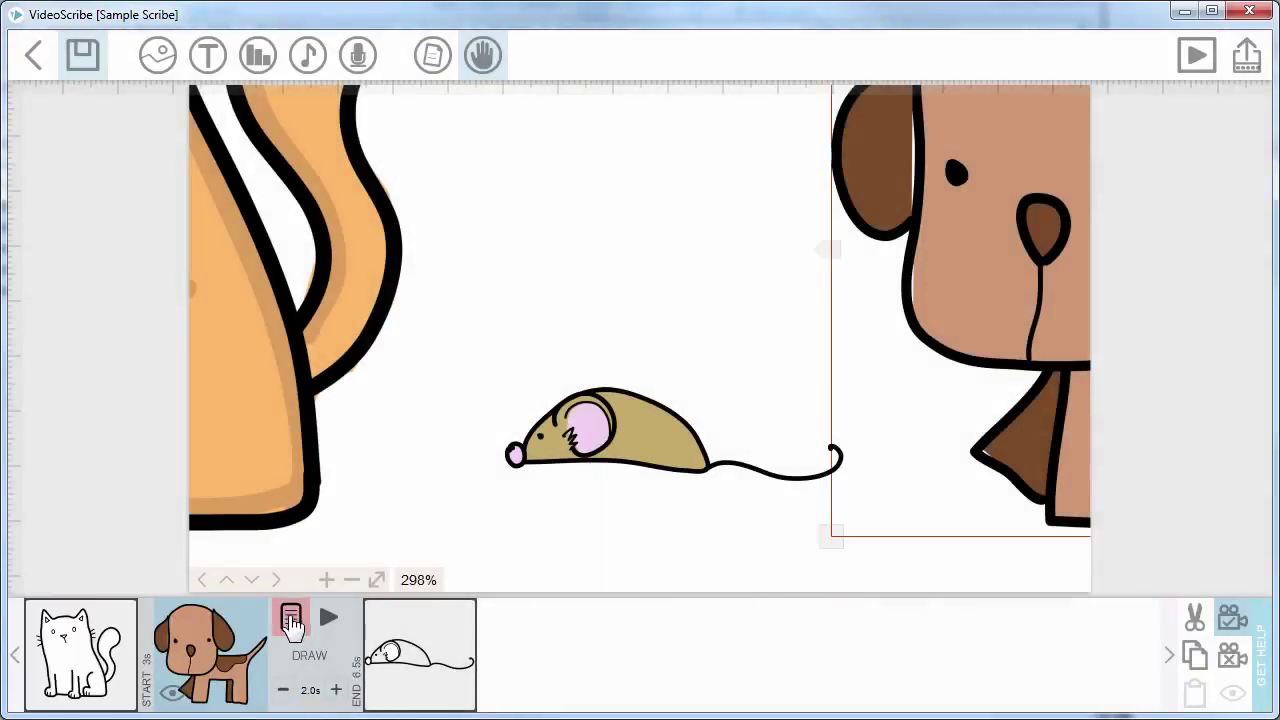
pyautogui.click(290, 619)
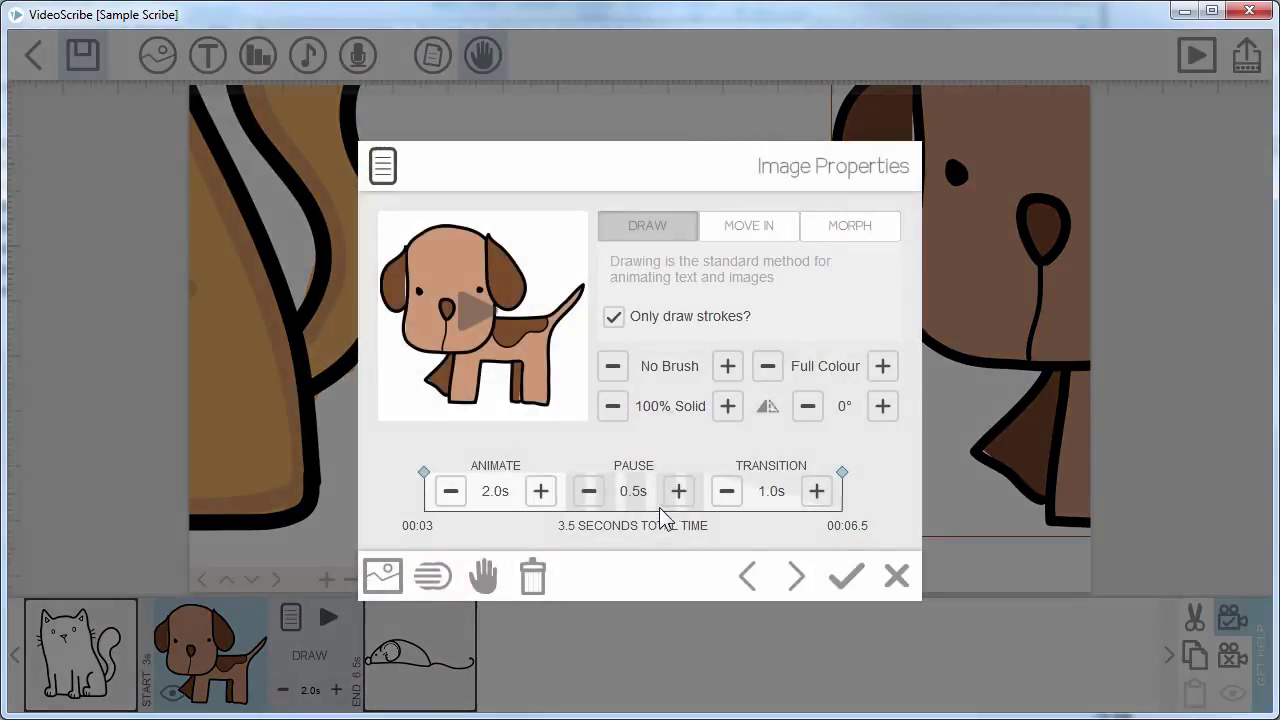
pyautogui.click(726, 493)
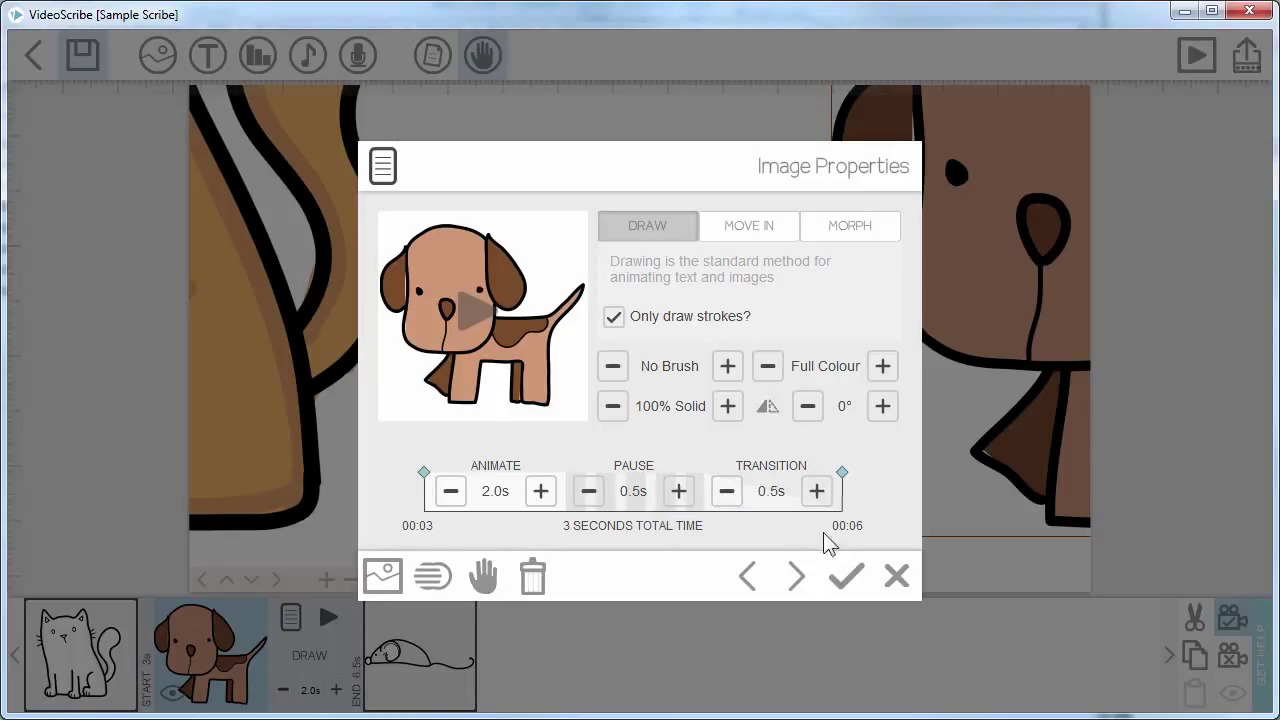
pyautogui.click(845, 577)
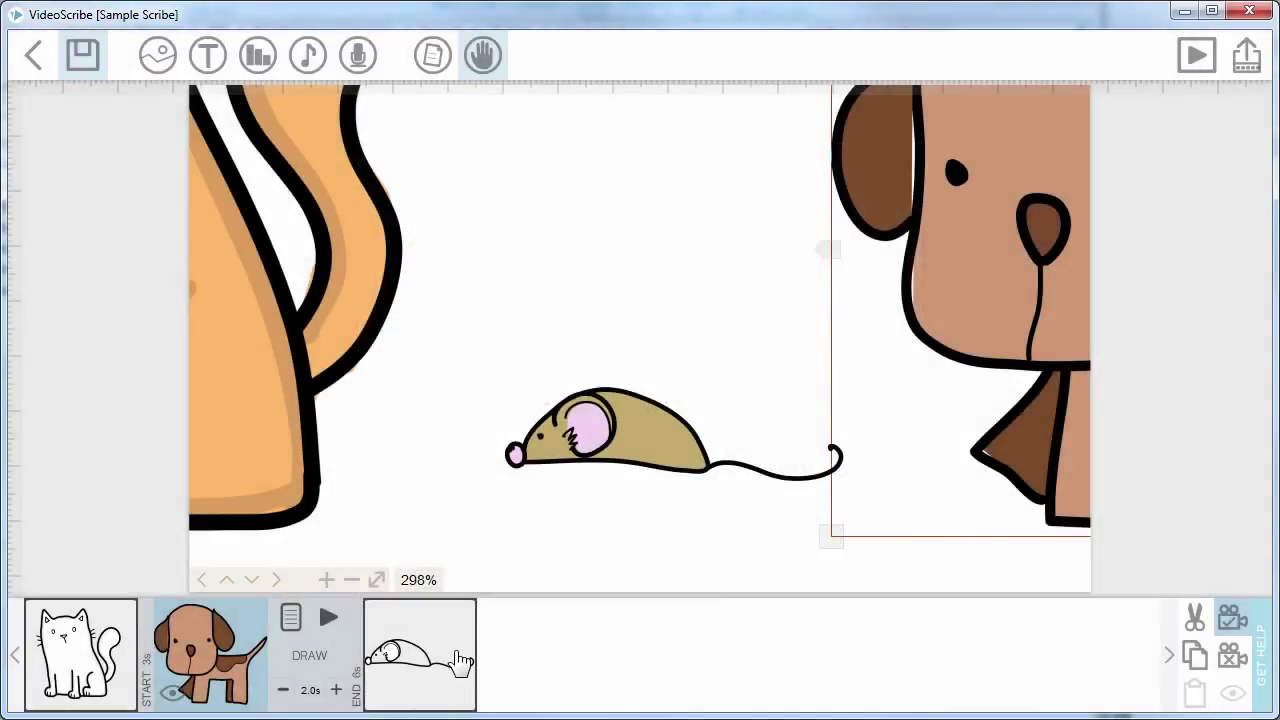
pyautogui.click(1197, 56)
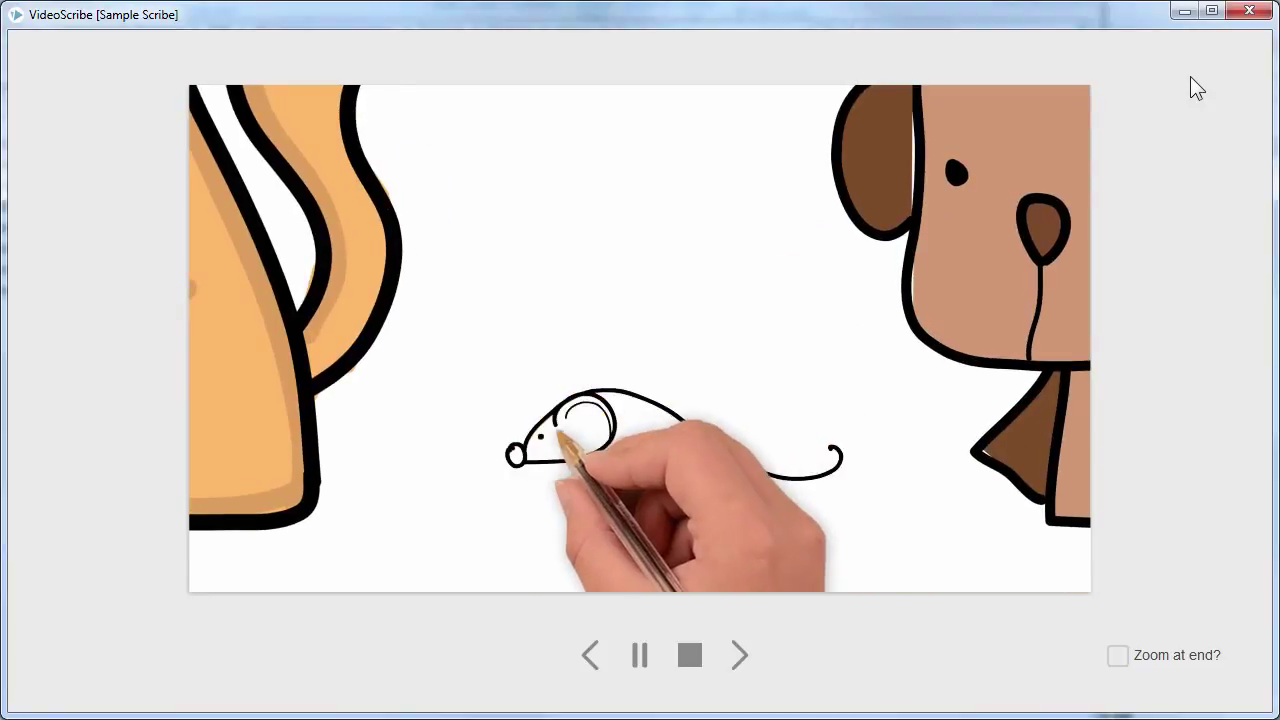
pyautogui.click(690, 655)
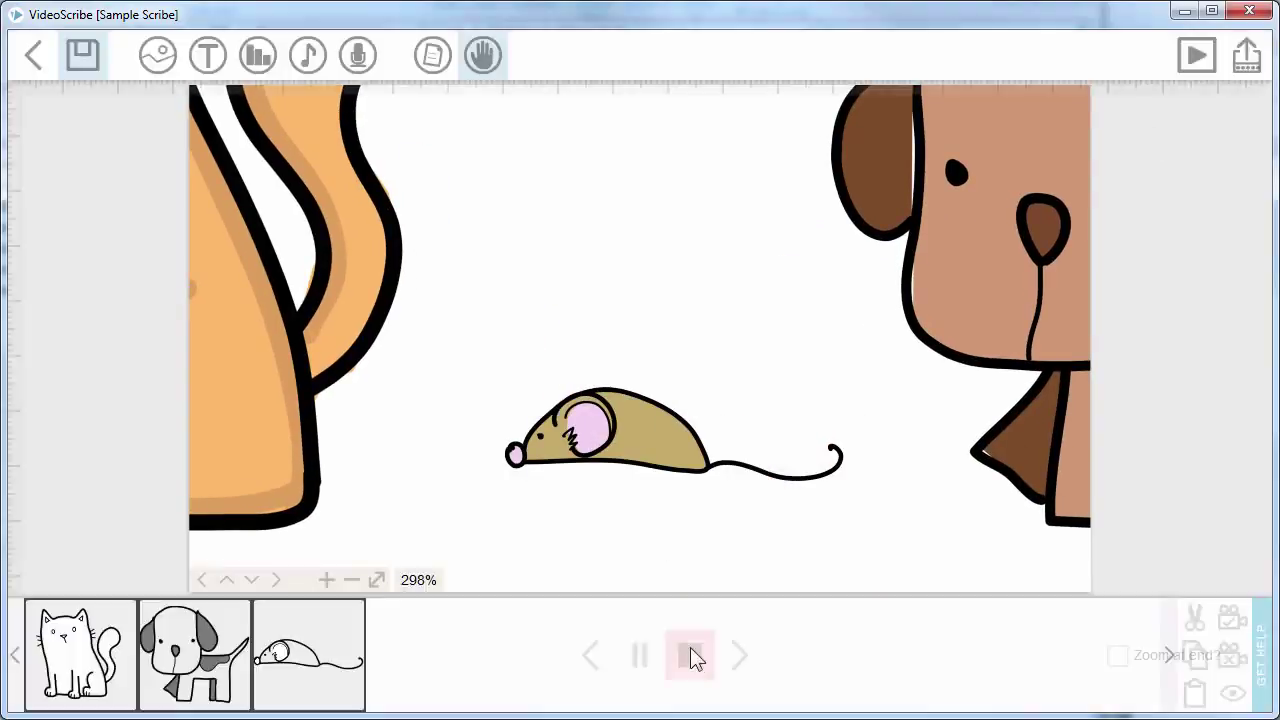
# Lengthen the dog's transition to 1.5 seconds and start a preview of the scribe
pyautogui.click(181, 651)
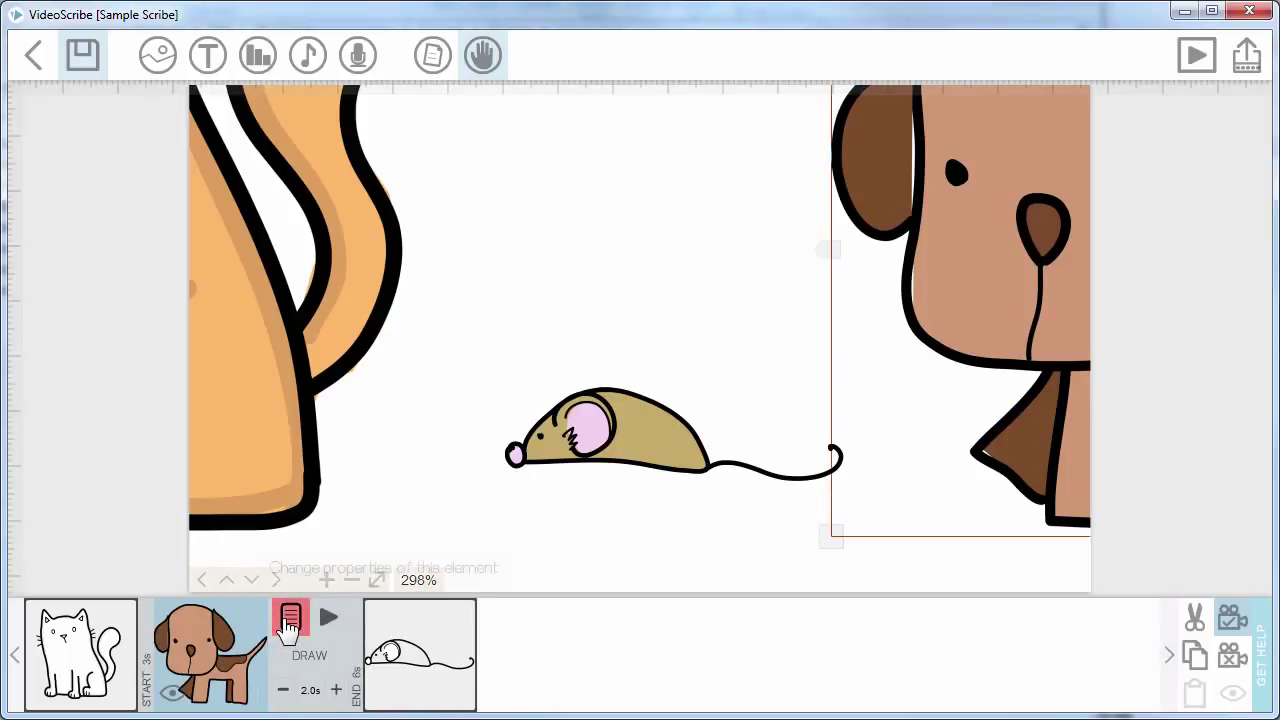
pyautogui.click(288, 620)
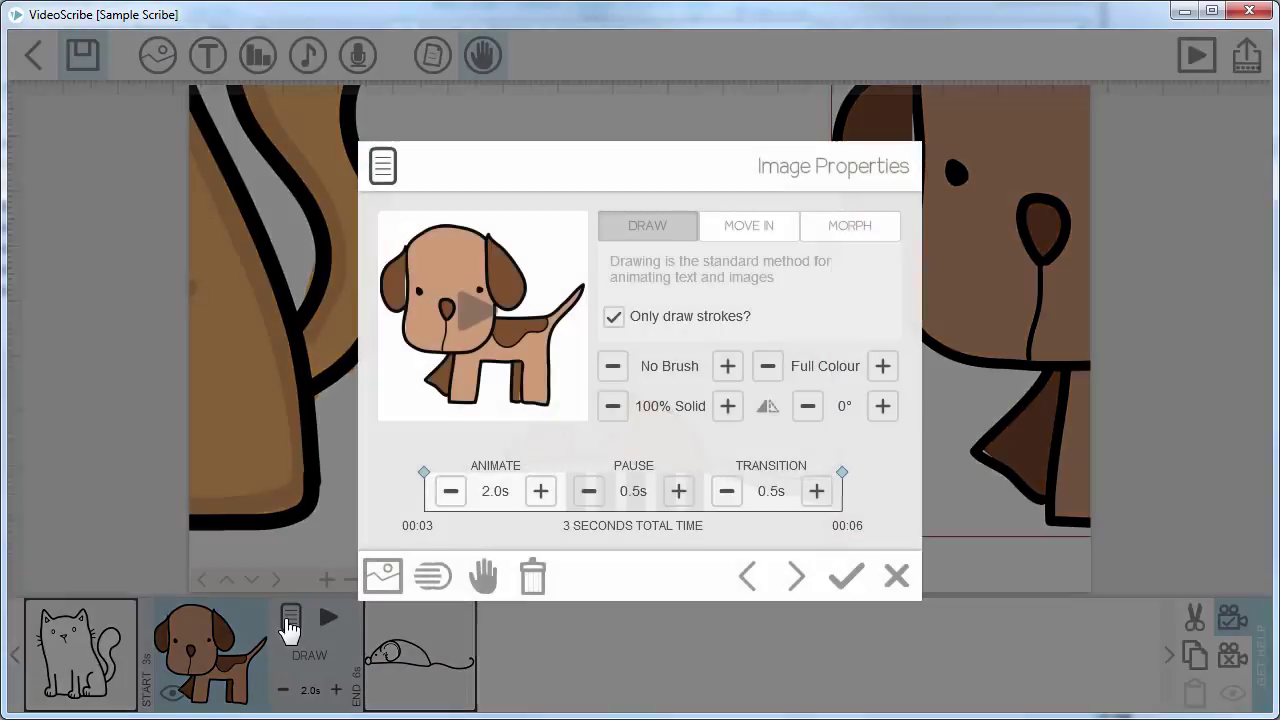
pyautogui.click(816, 491)
pyautogui.click(816, 491)
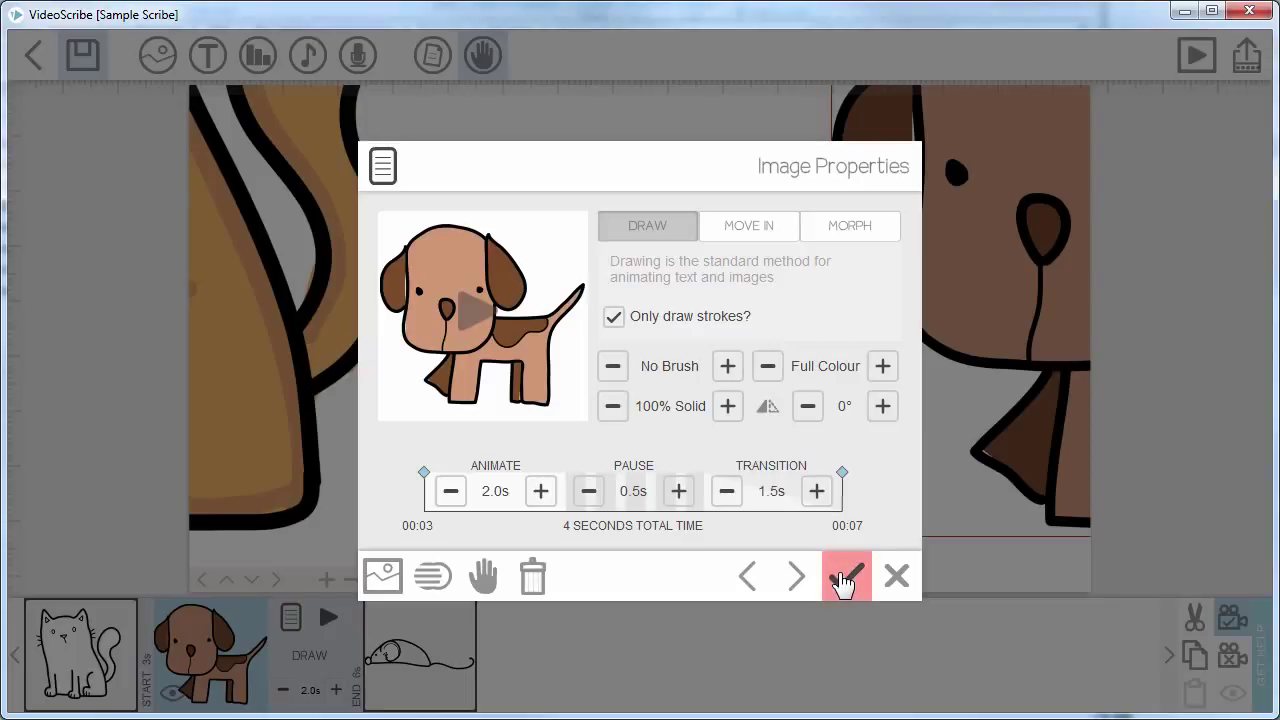
pyautogui.click(846, 576)
pyautogui.click(329, 622)
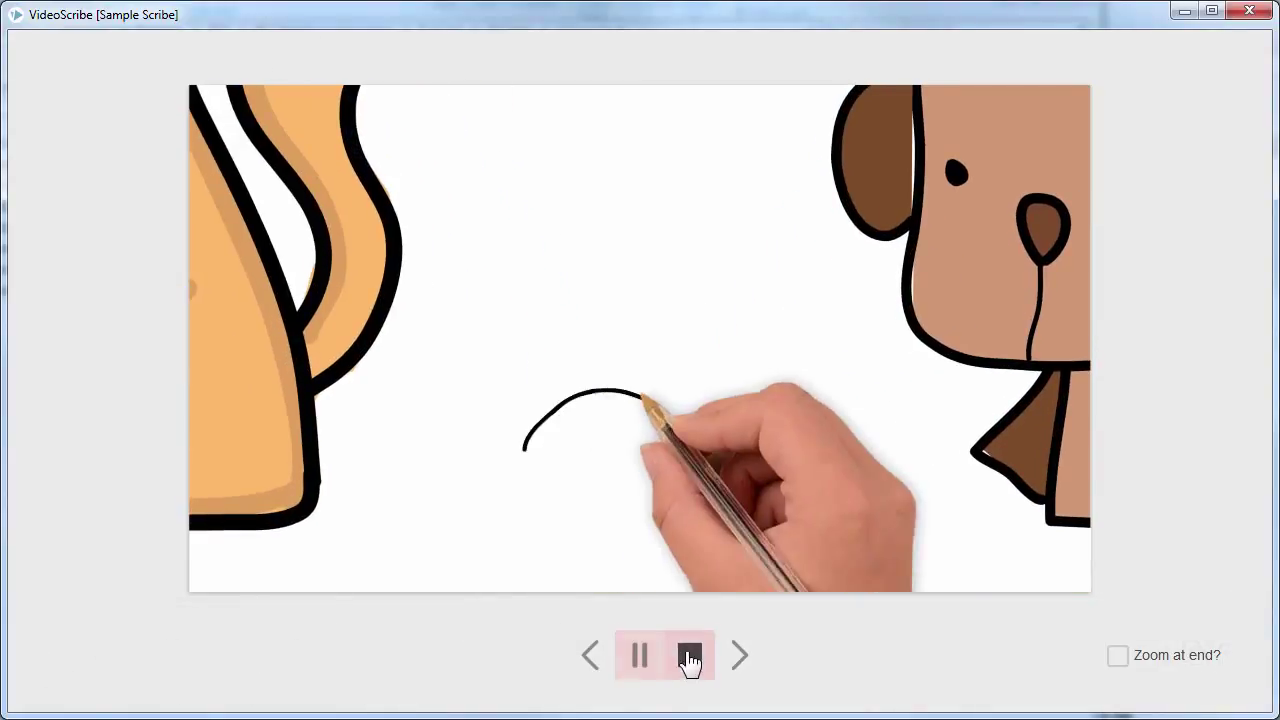
# Raise the dog's transition to 3 seconds, ending its step at 8.5s, and preview the result
pyautogui.click(690, 655)
pyautogui.click(185, 668)
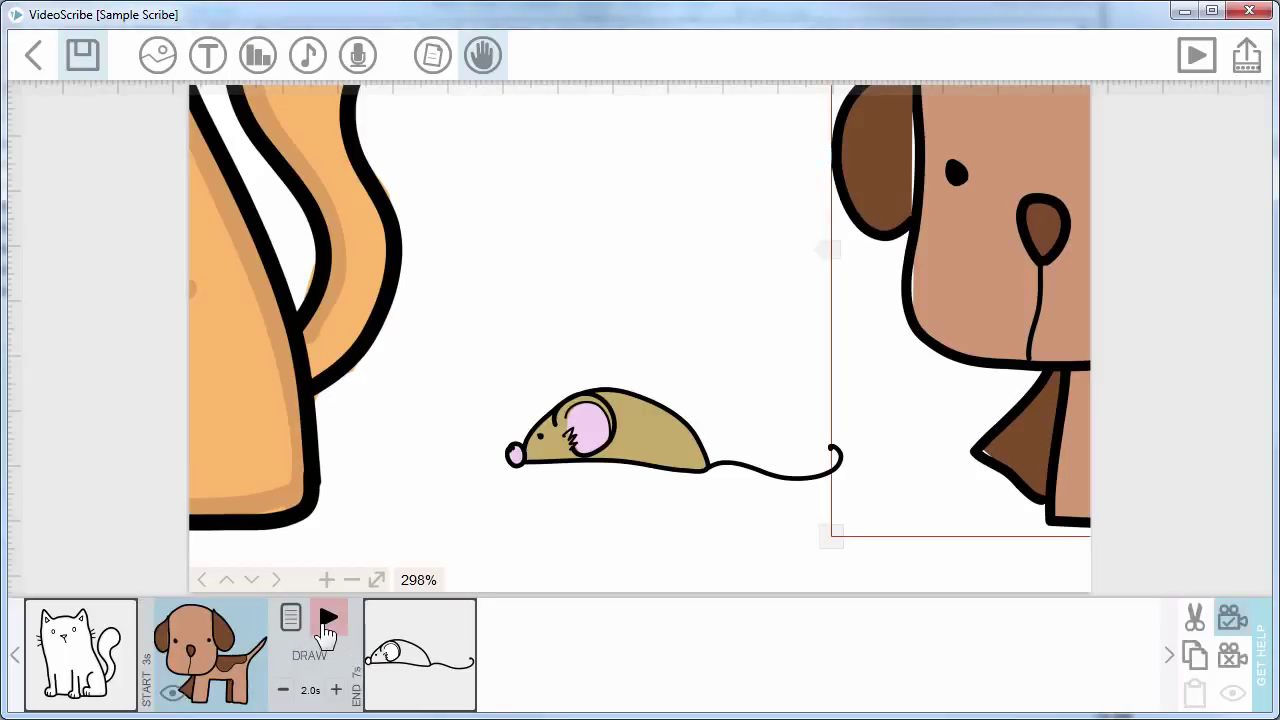
pyautogui.click(290, 616)
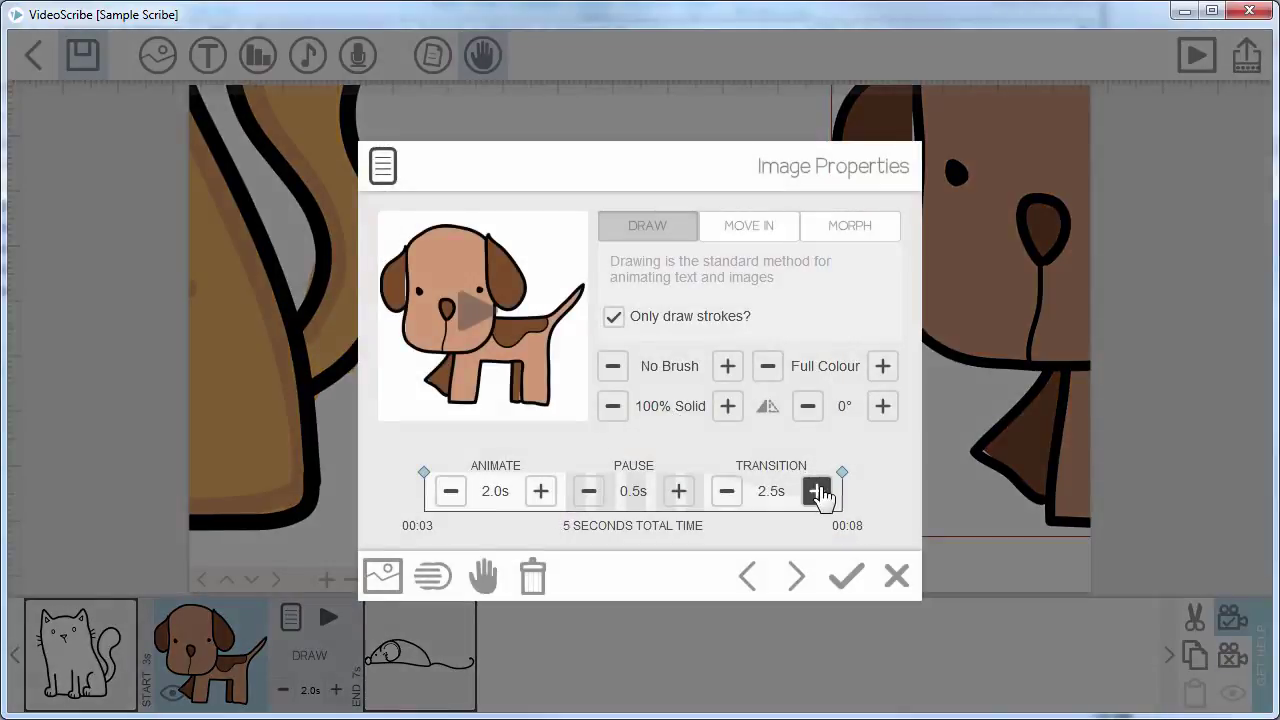
pyautogui.click(818, 492)
pyautogui.click(846, 576)
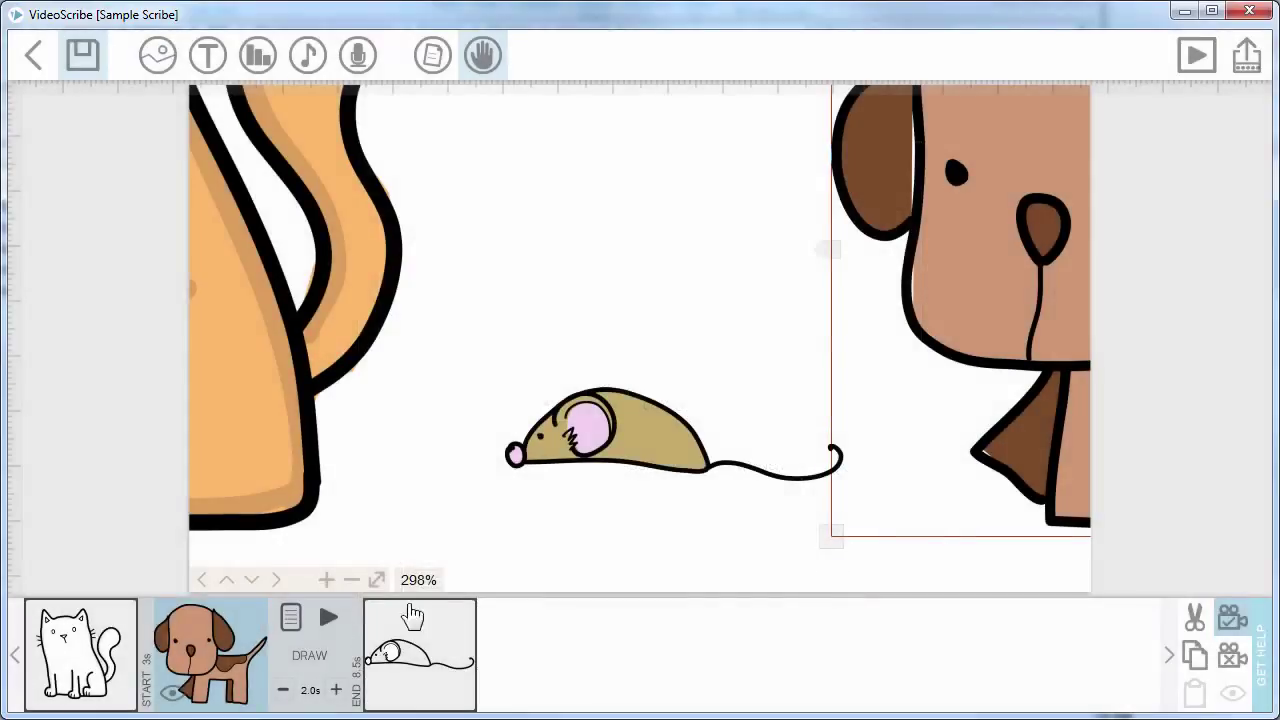
pyautogui.click(328, 617)
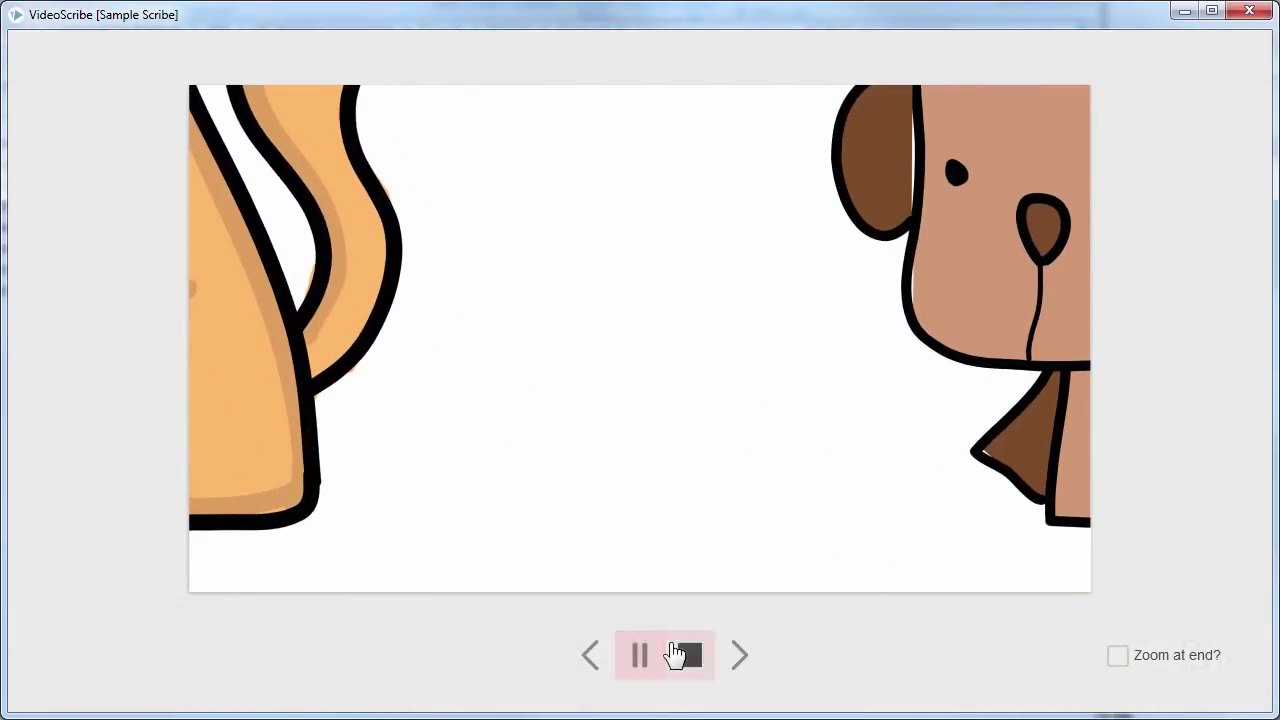
pyautogui.click(680, 655)
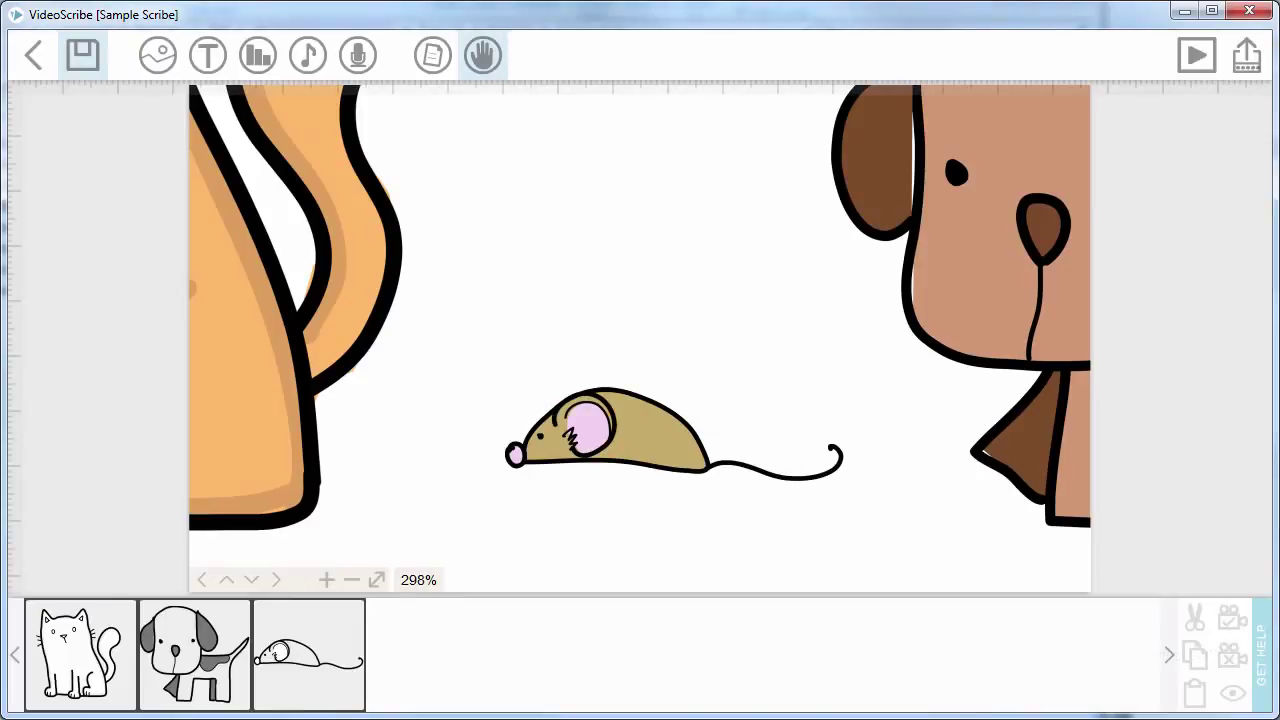
# Check the dog's Image Properties and close them without changes
pyautogui.click(224, 670)
pyautogui.click(290, 620)
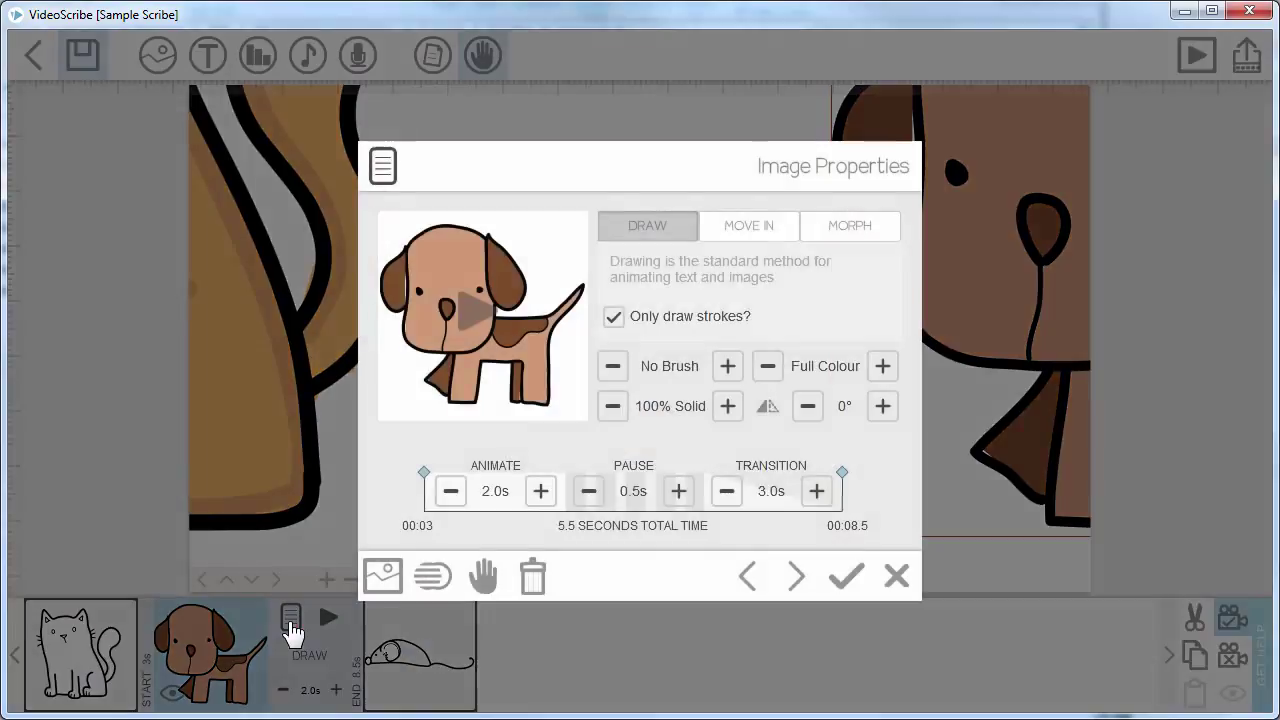
pyautogui.click(893, 580)
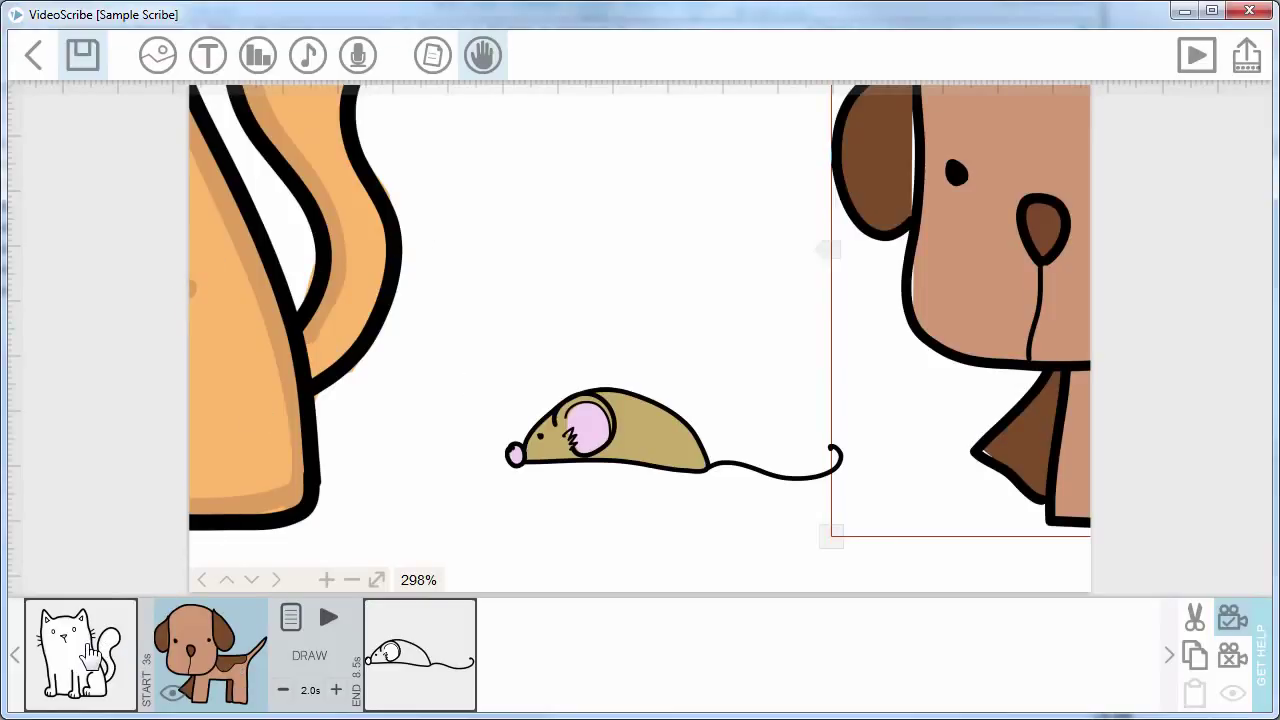
# Check the cat's 3-second timing without changes and bring the cat into view
pyautogui.click(85, 645)
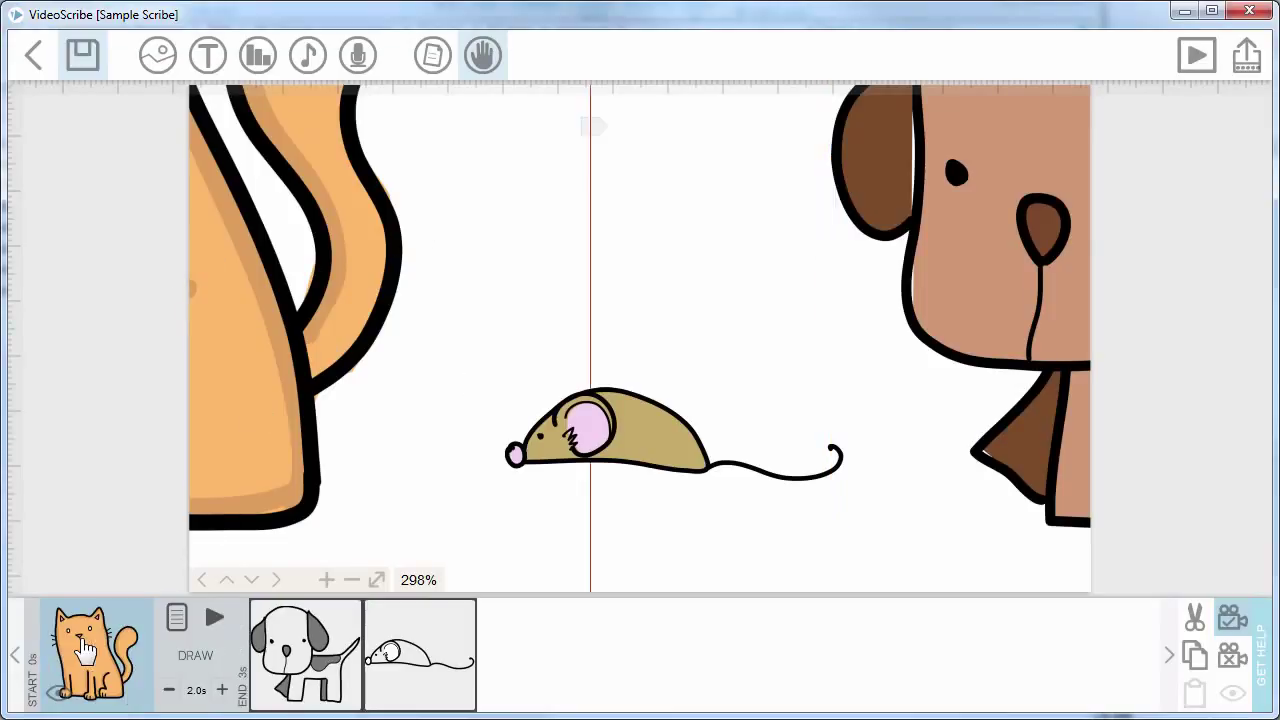
pyautogui.doubleClick(249, 333)
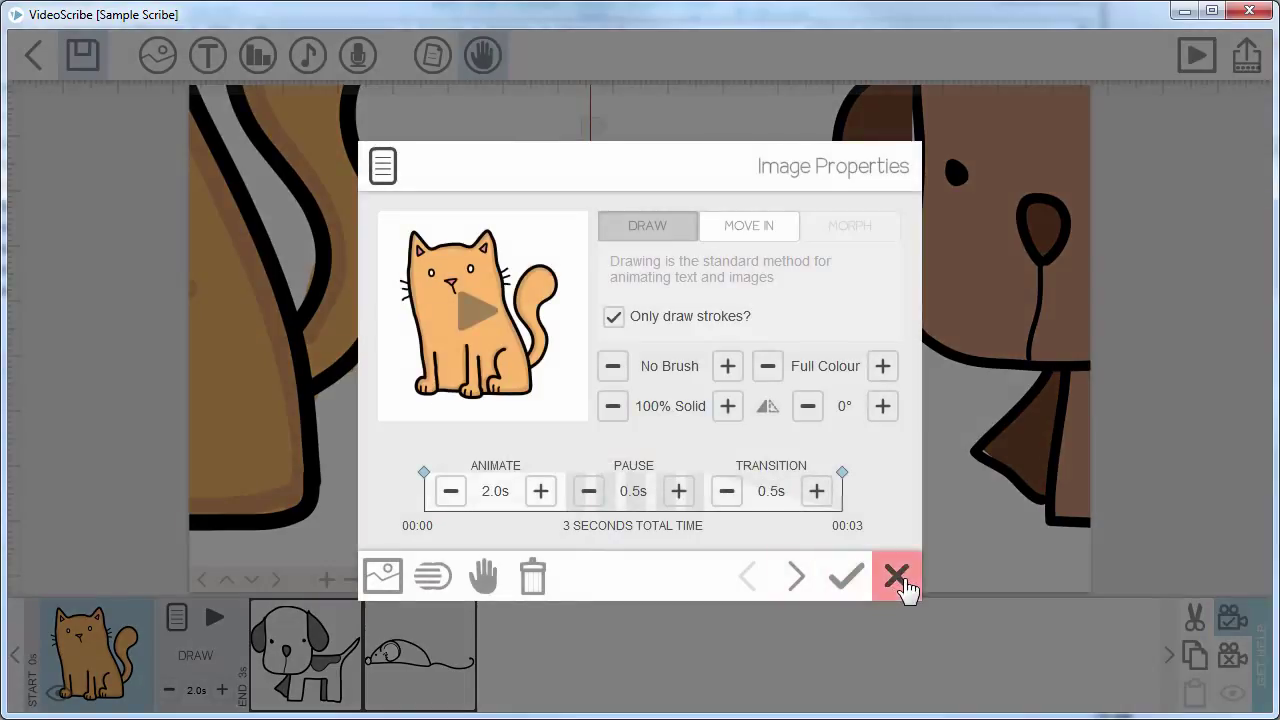
pyautogui.click(897, 577)
pyautogui.click(93, 660)
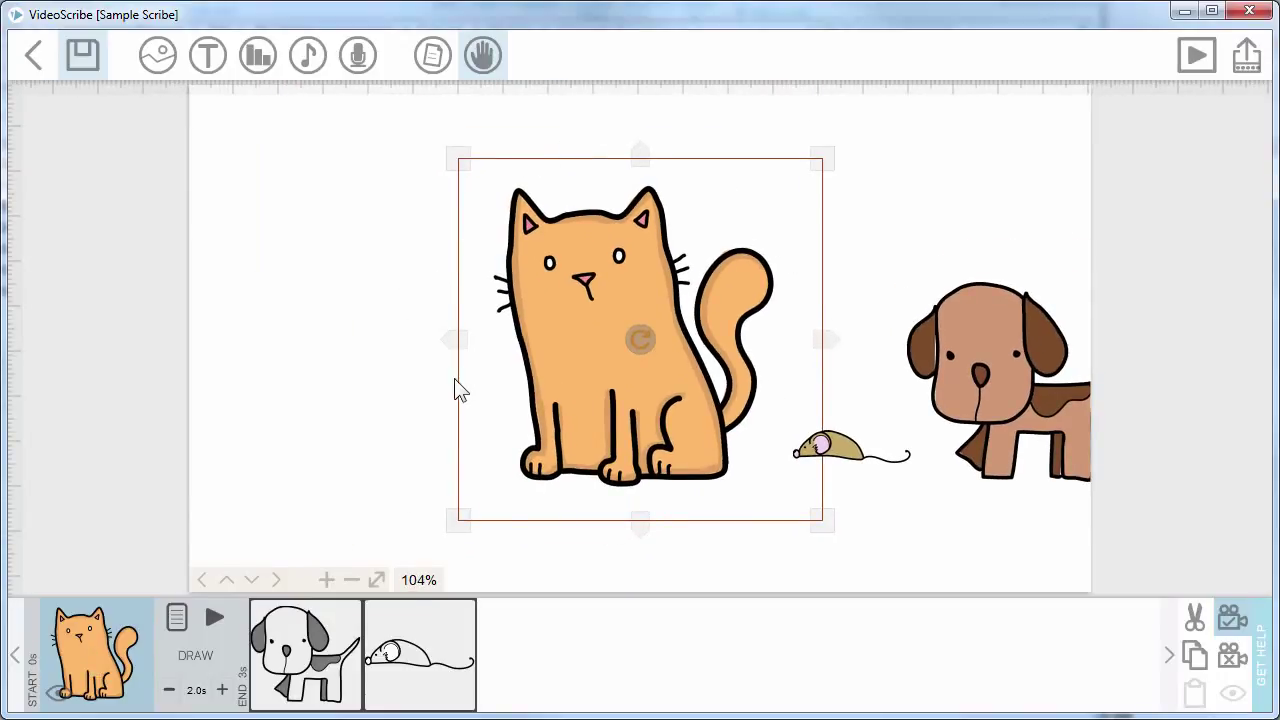
# Pan the canvas away from the animals to an empty blank area
pyautogui.moveTo(400, 420); pyautogui.dragTo(952, 78)
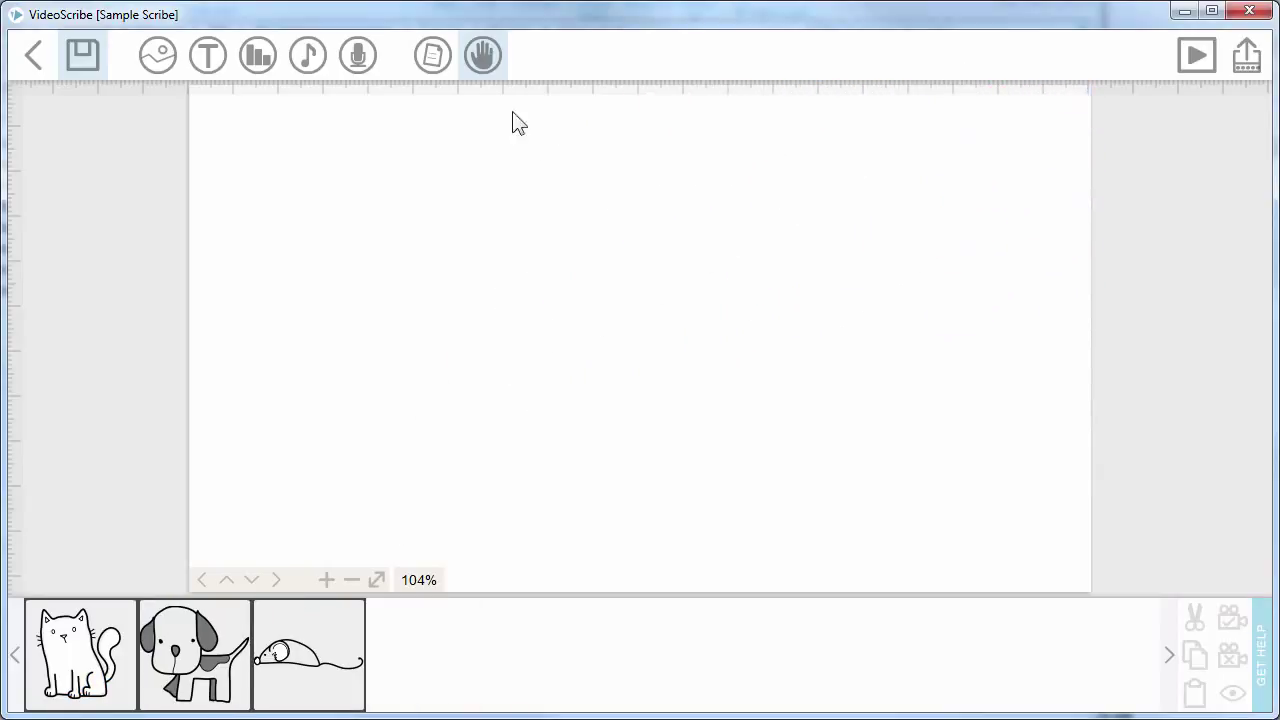
# Add the red text 'This is a bunch of animals.' in the BASIC font
pyautogui.click(207, 62)
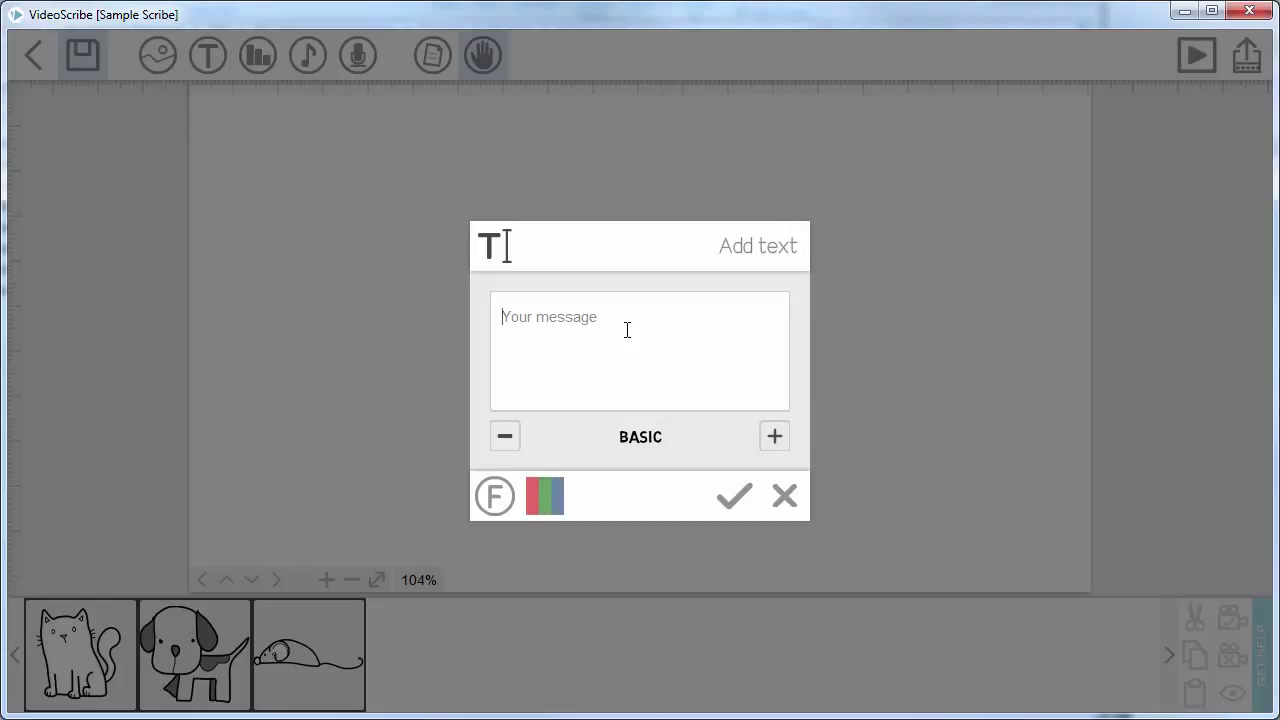
pyautogui.write('This is a bunch of animals.')
pyautogui.click(775, 438)
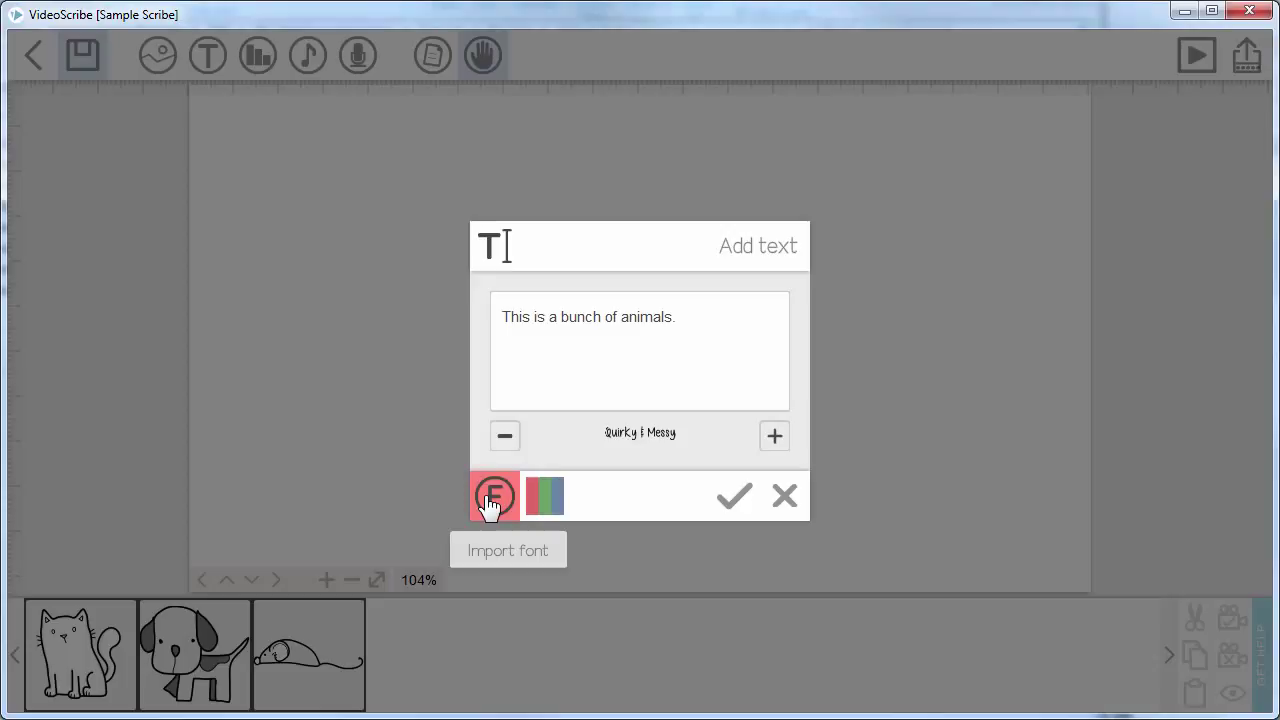
pyautogui.click(516, 439)
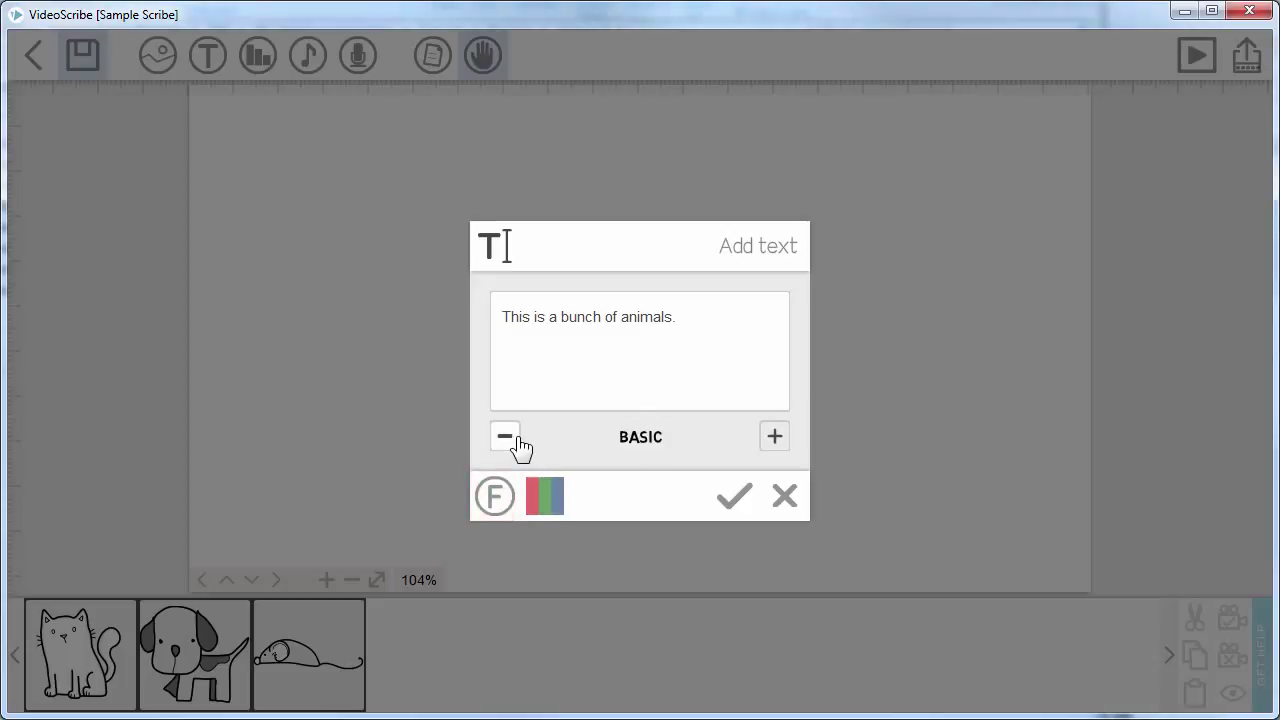
pyautogui.click(553, 500)
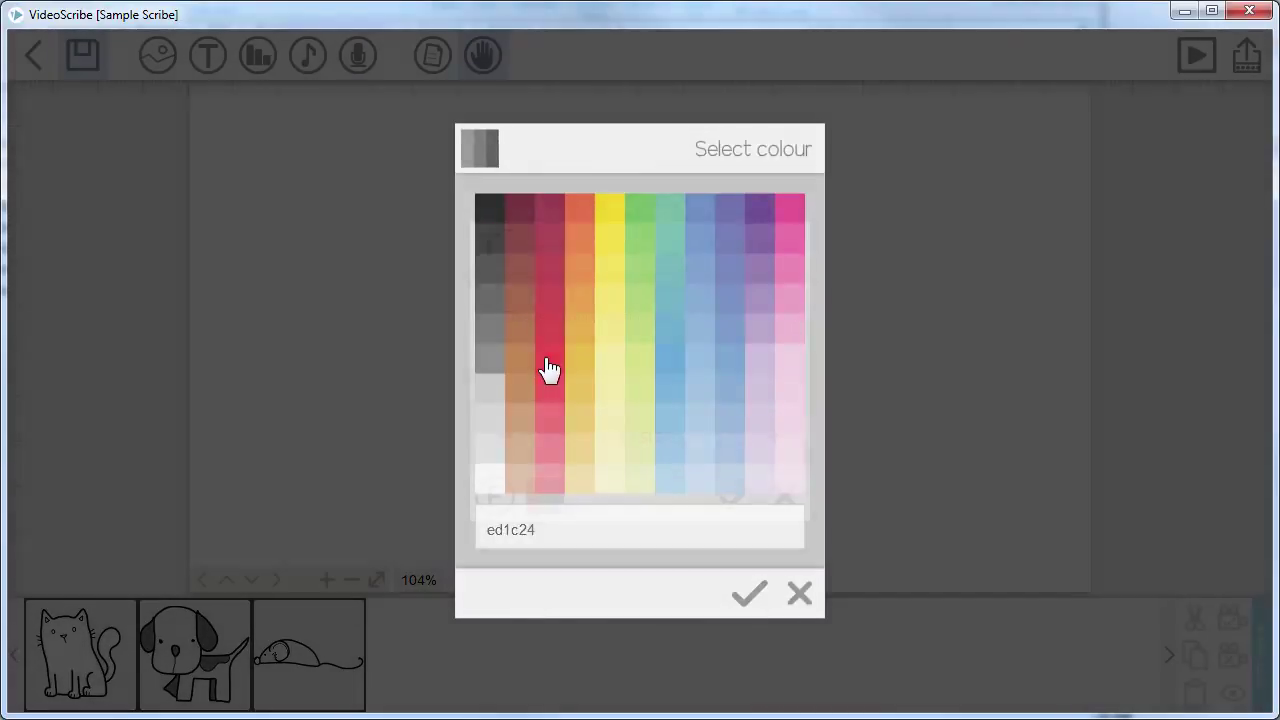
pyautogui.click(549, 370)
pyautogui.click(735, 496)
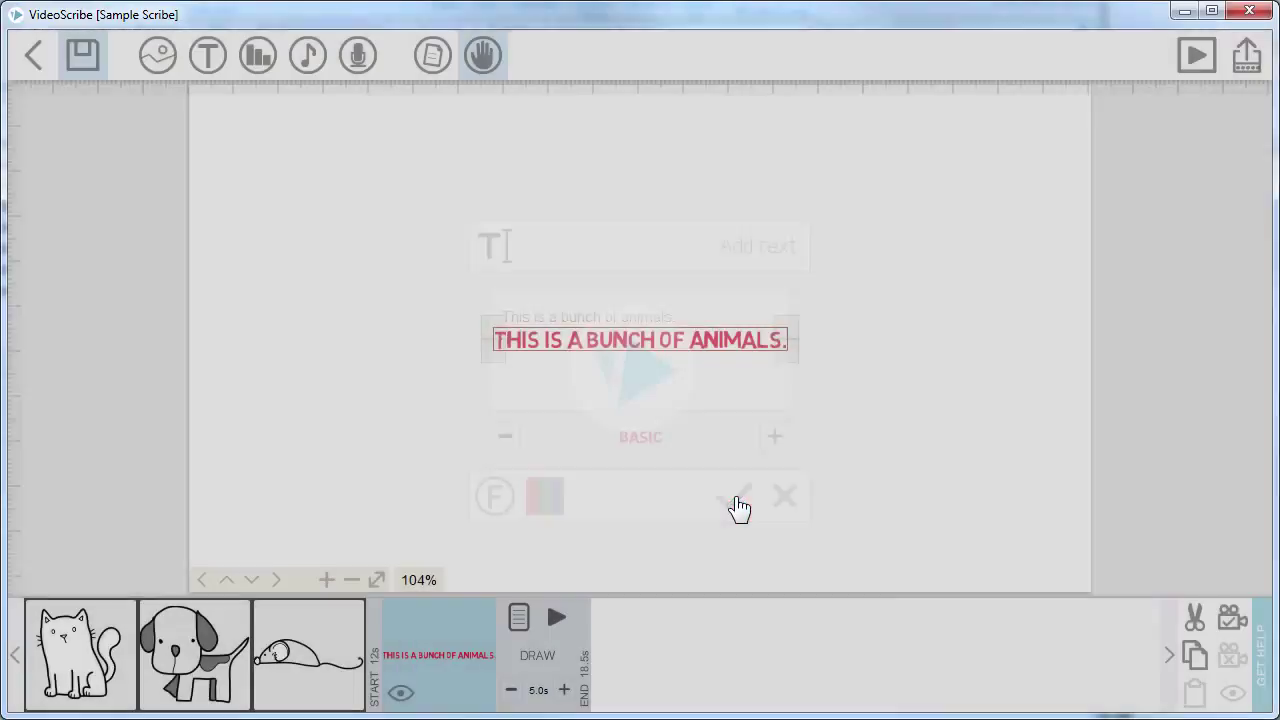
# Enlarge the red sentence across most of the canvas and set its draw time to 1.5 seconds
pyautogui.moveTo(491, 356); pyautogui.dragTo(255, 368)
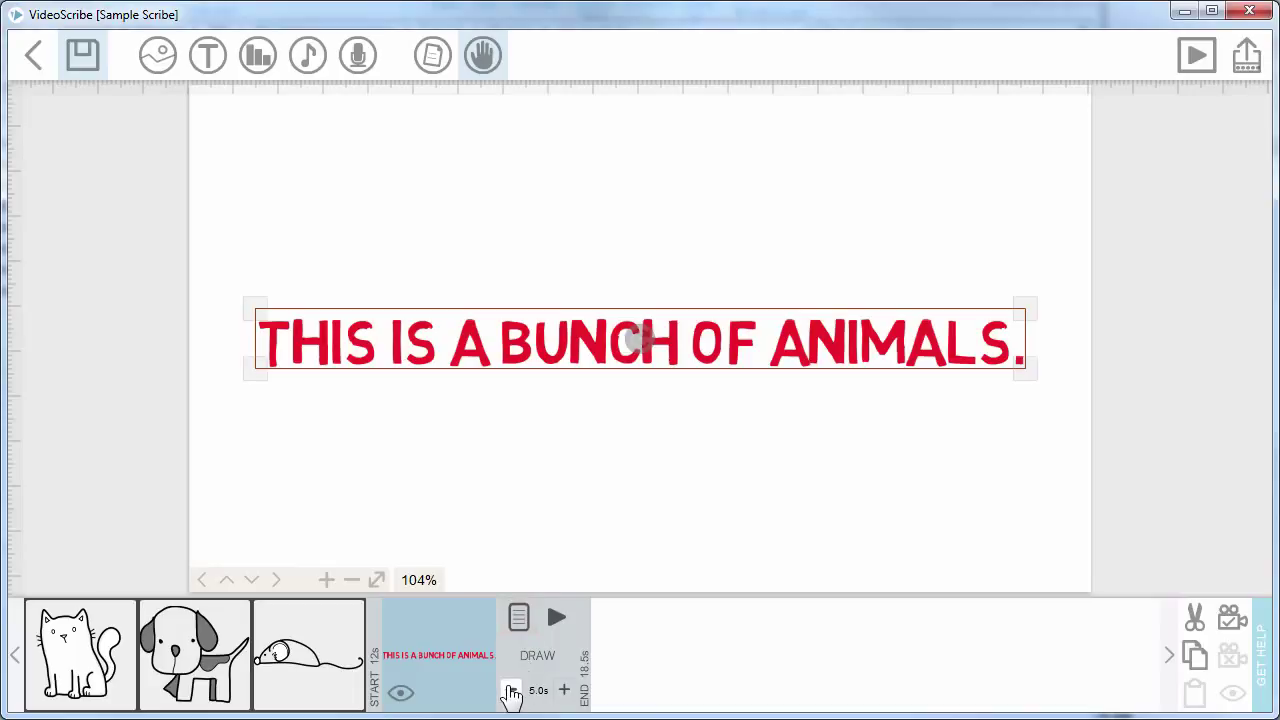
pyautogui.click(510, 690)
pyautogui.click(564, 690)
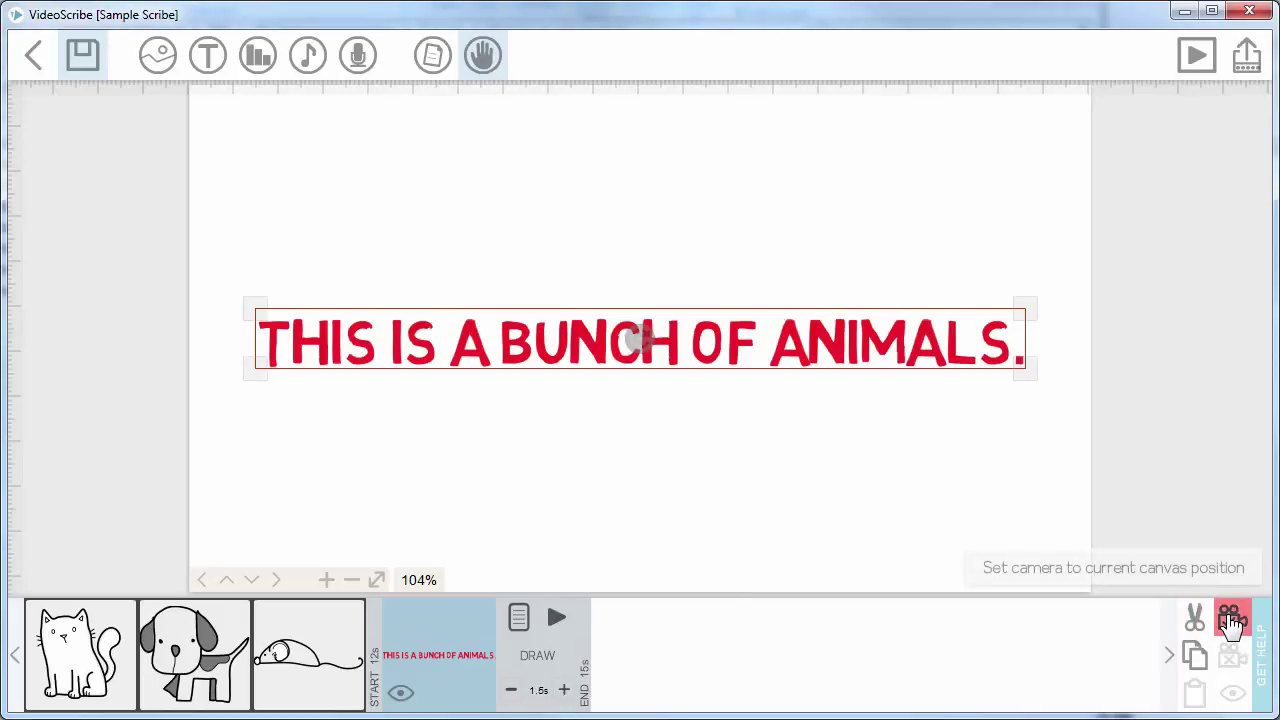
# Preview the scribe starting from the mouse element, then stop playback
pyautogui.click(337, 651)
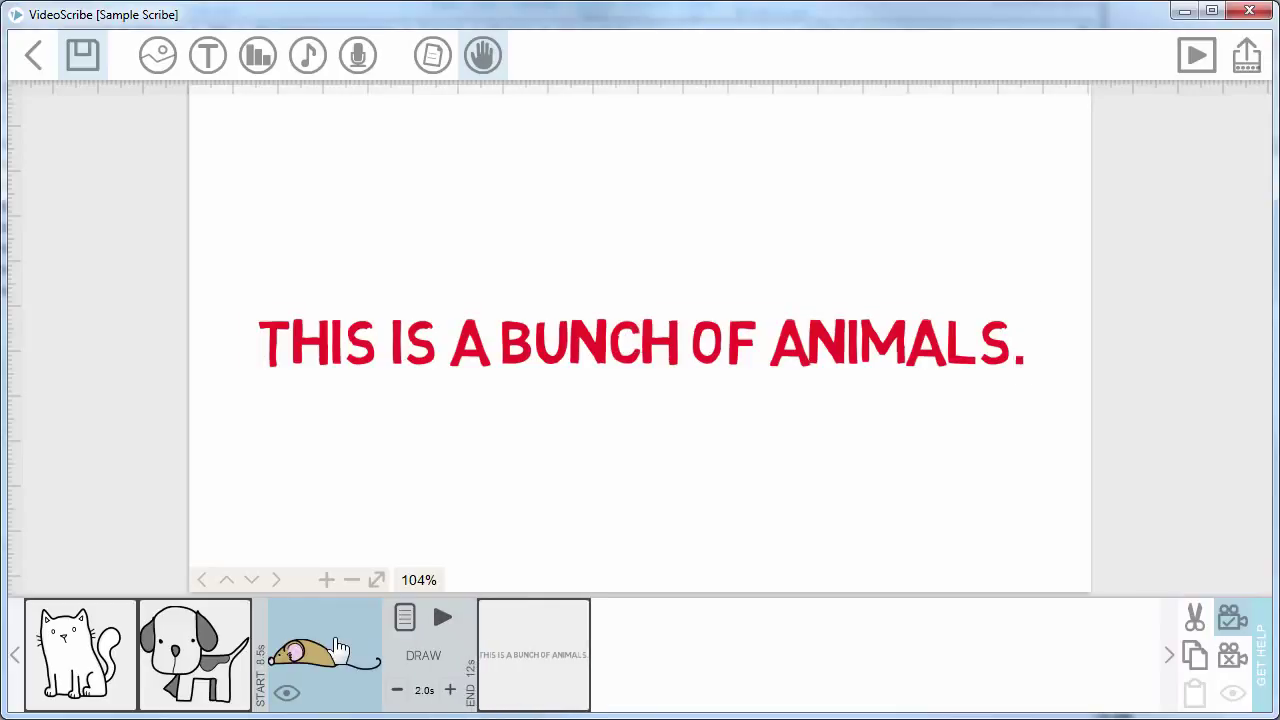
pyautogui.click(443, 617)
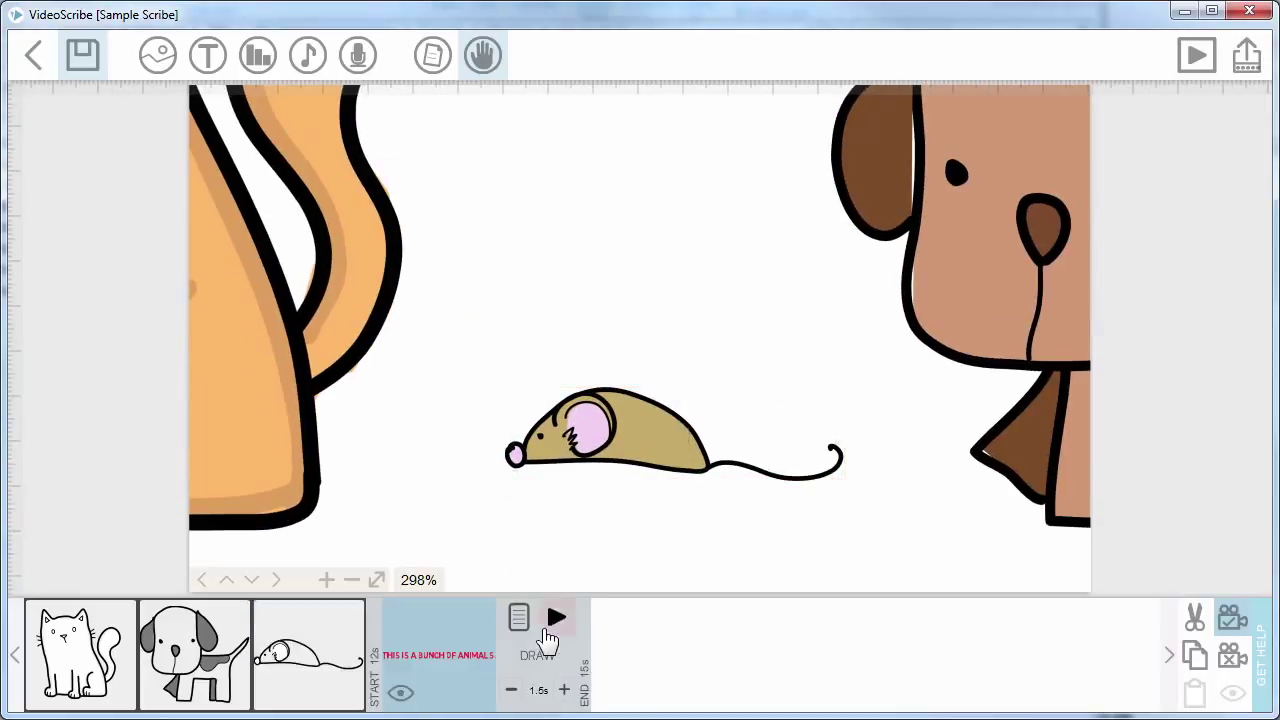
pyautogui.click(689, 655)
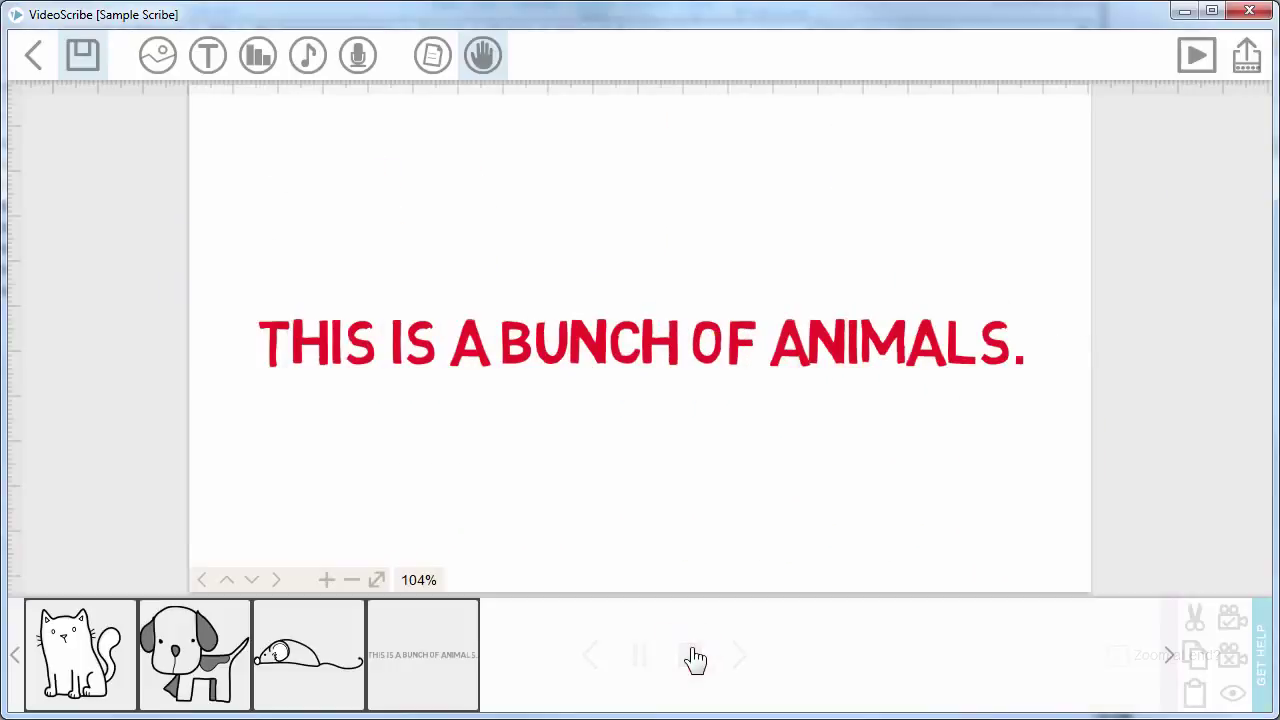
pyautogui.click(200, 650)
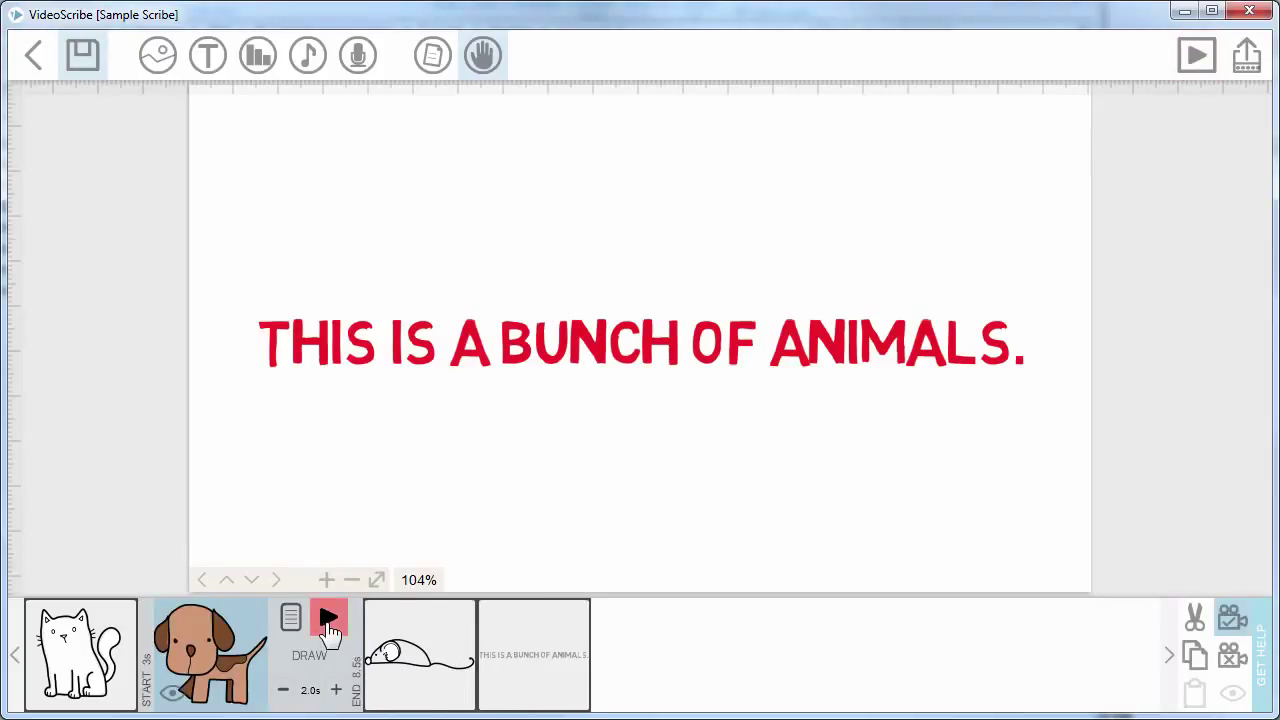
pyautogui.click(329, 620)
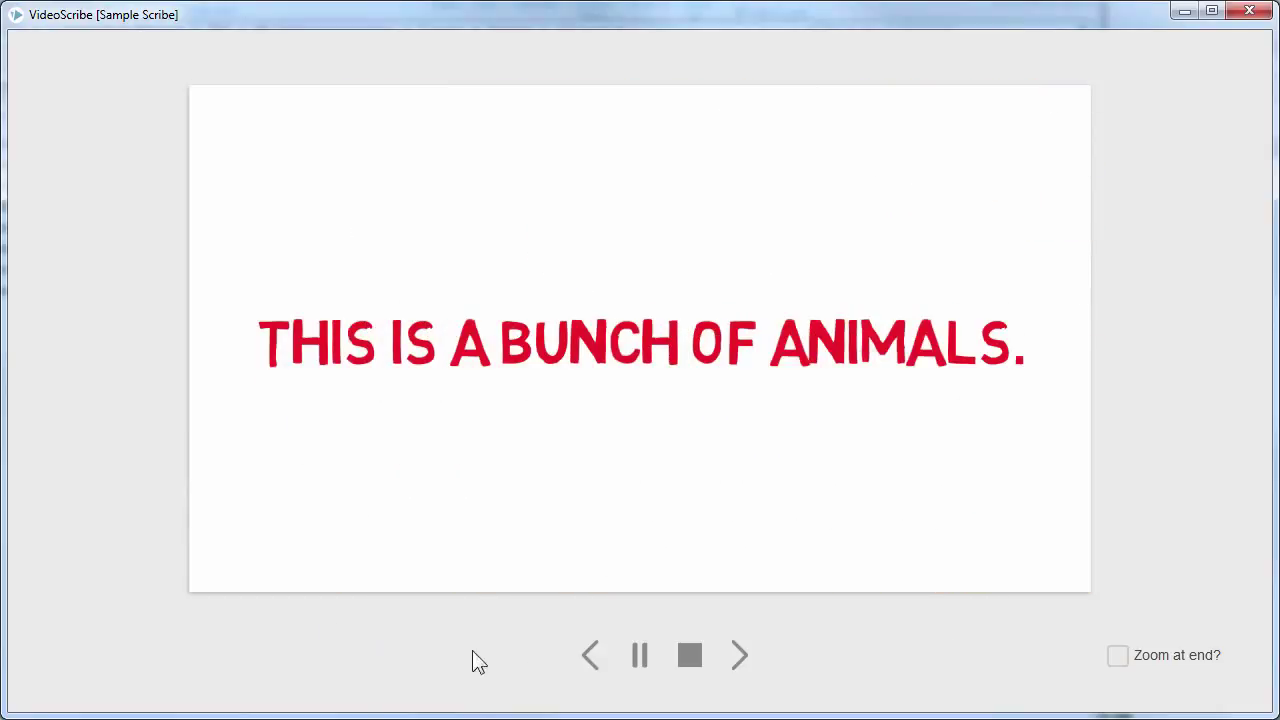
pyautogui.click(335, 670)
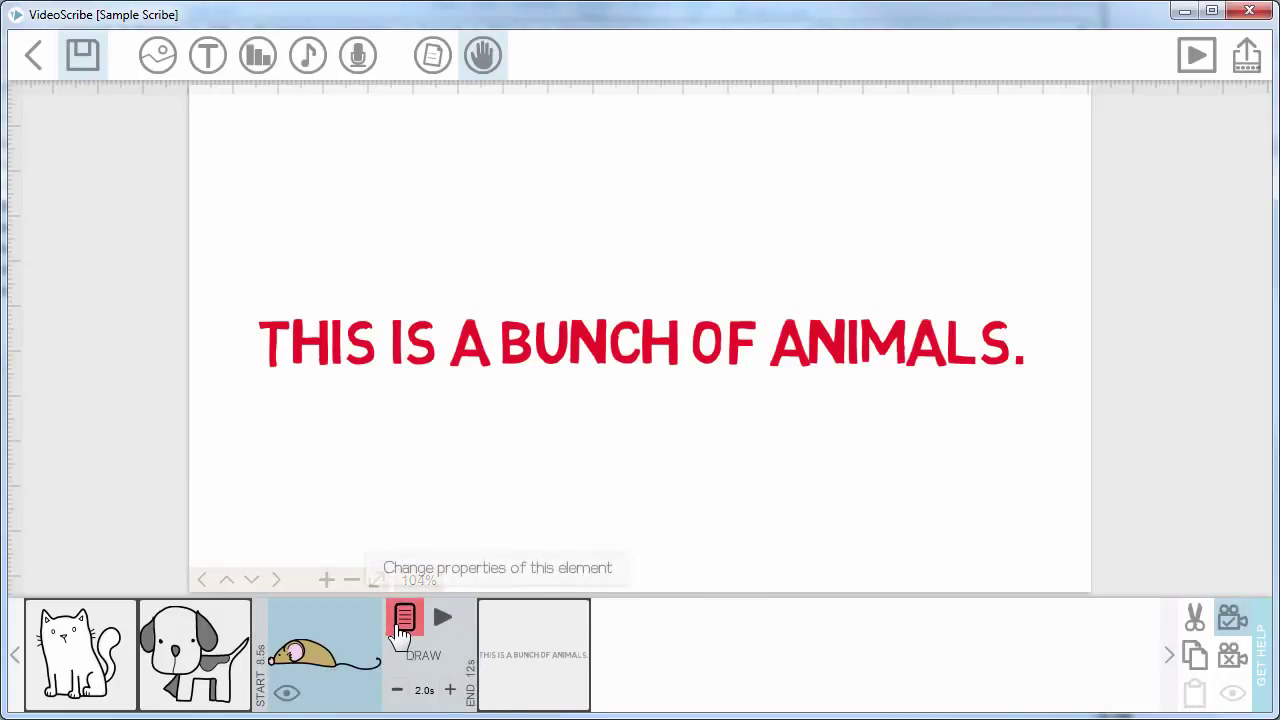
# Raise the mouse image's transition to 2.5 seconds so its step runs from 8.5s to 13.5s
pyautogui.click(212, 645)
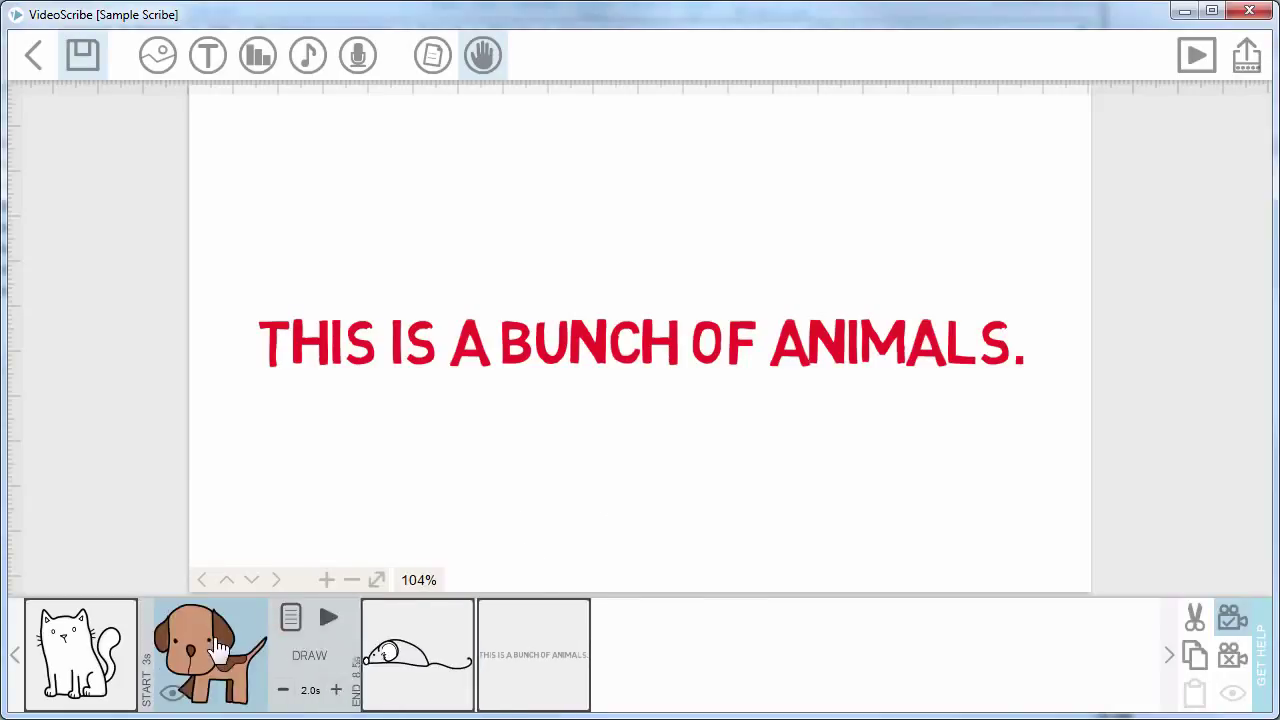
pyautogui.click(723, 478)
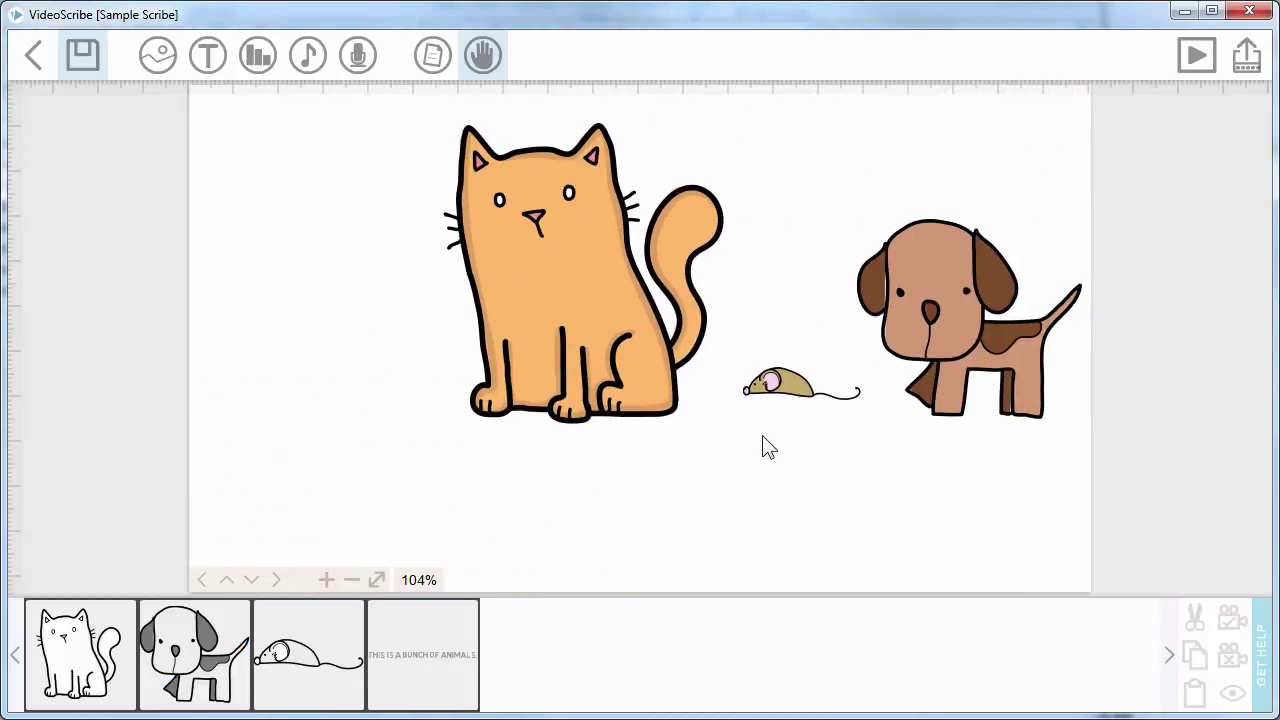
pyautogui.doubleClick(800, 392)
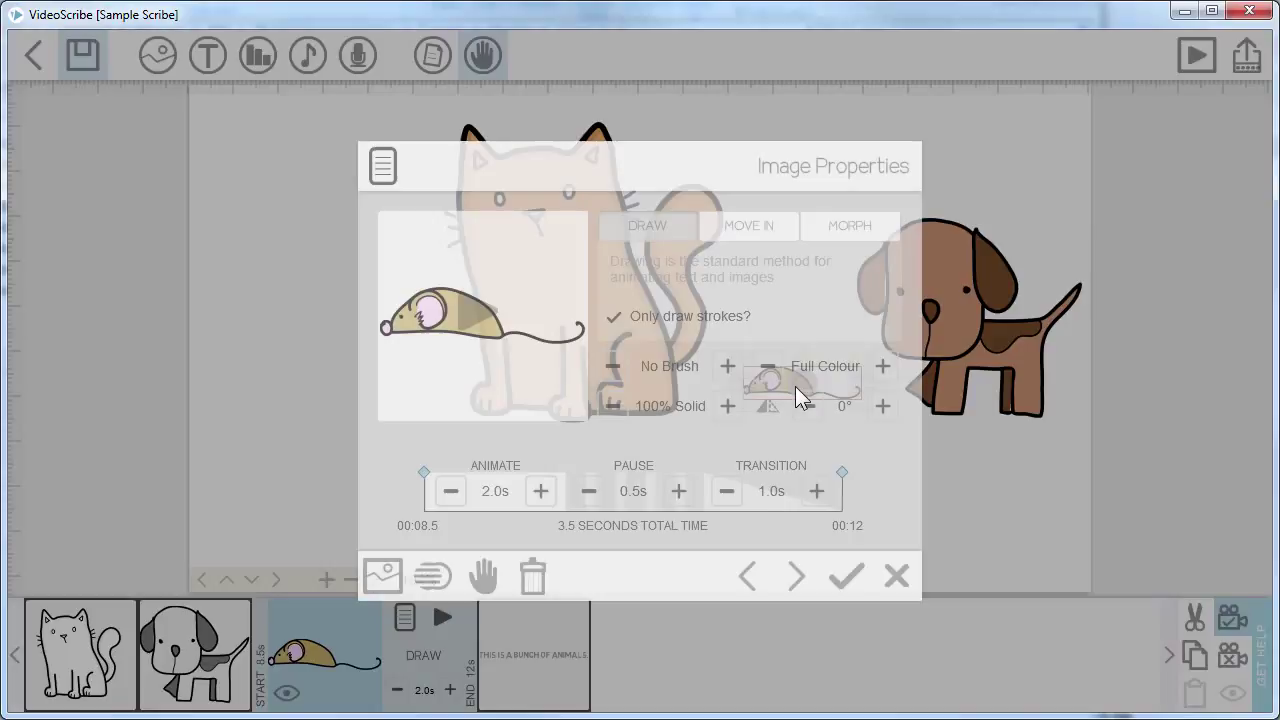
pyautogui.click(816, 491)
pyautogui.click(816, 491)
pyautogui.click(816, 491)
pyautogui.click(848, 577)
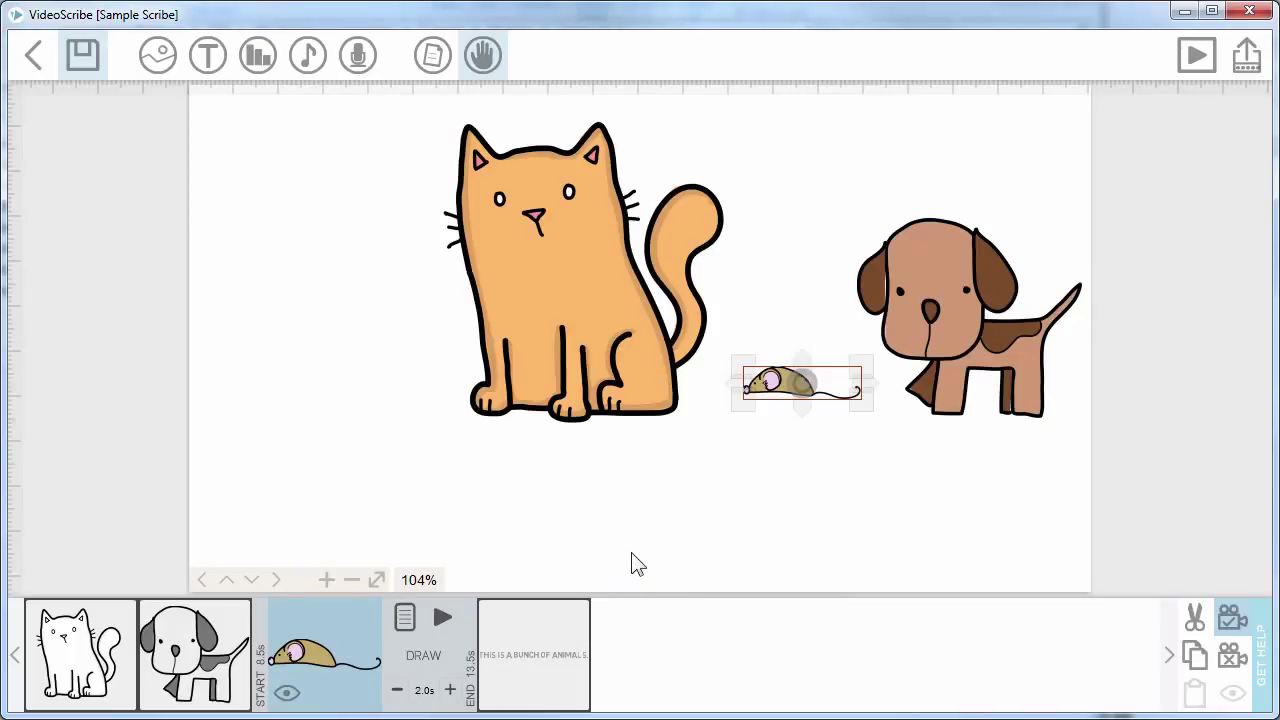
# Drag the cat lower on the canvas, undoing an accidental rotation first
pyautogui.click(599, 297)
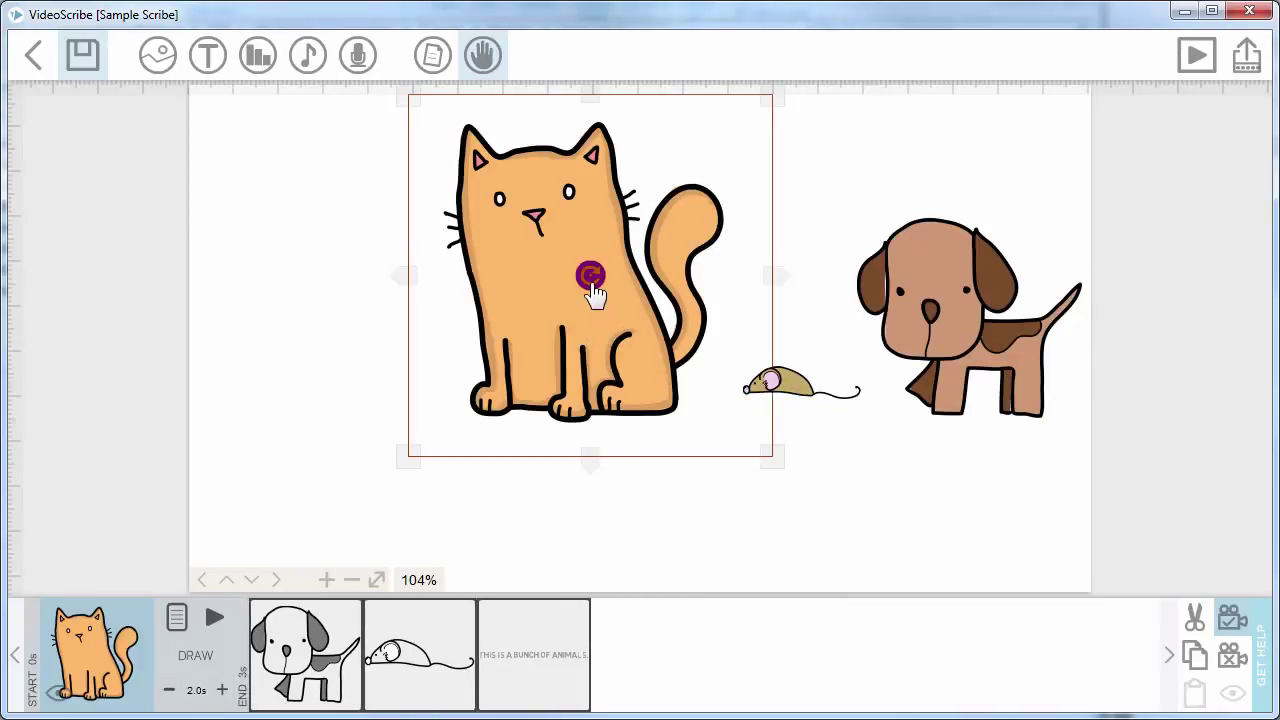
pyautogui.moveTo(590, 278); pyautogui.dragTo(617, 357)
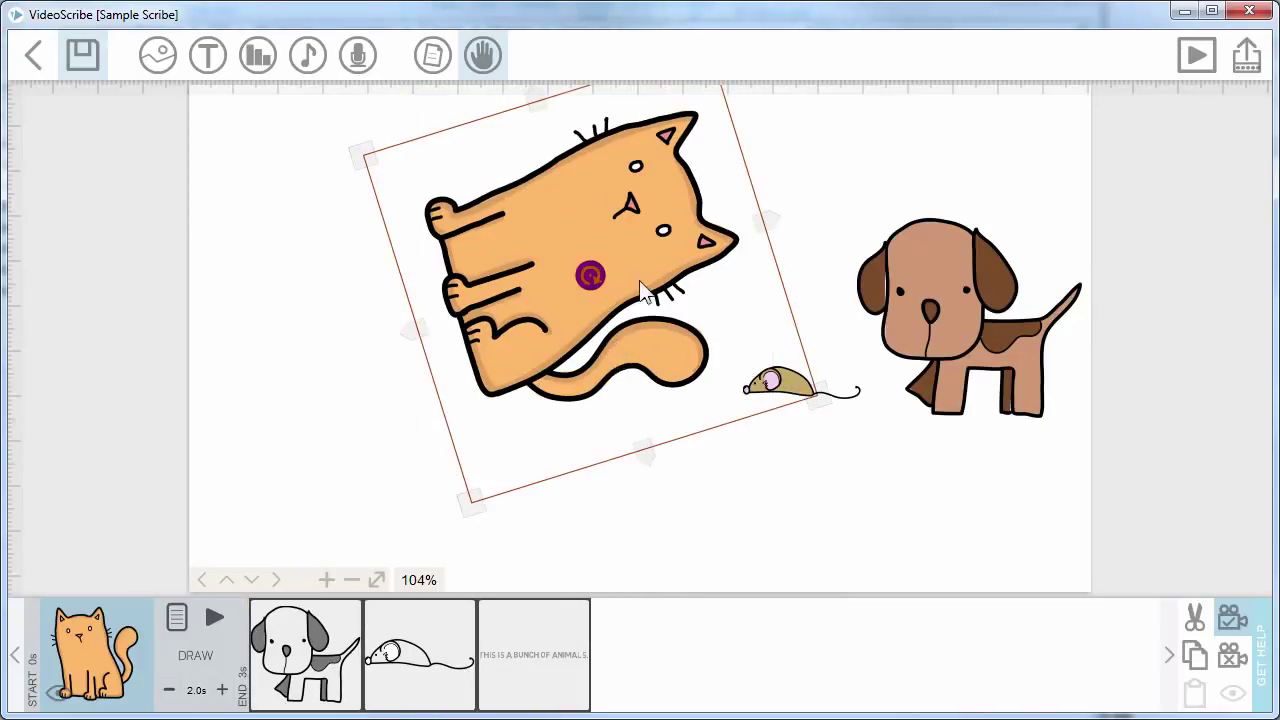
pyautogui.hotkey('ctrl', 'z')
pyautogui.moveTo(620, 378); pyautogui.dragTo(670, 263)
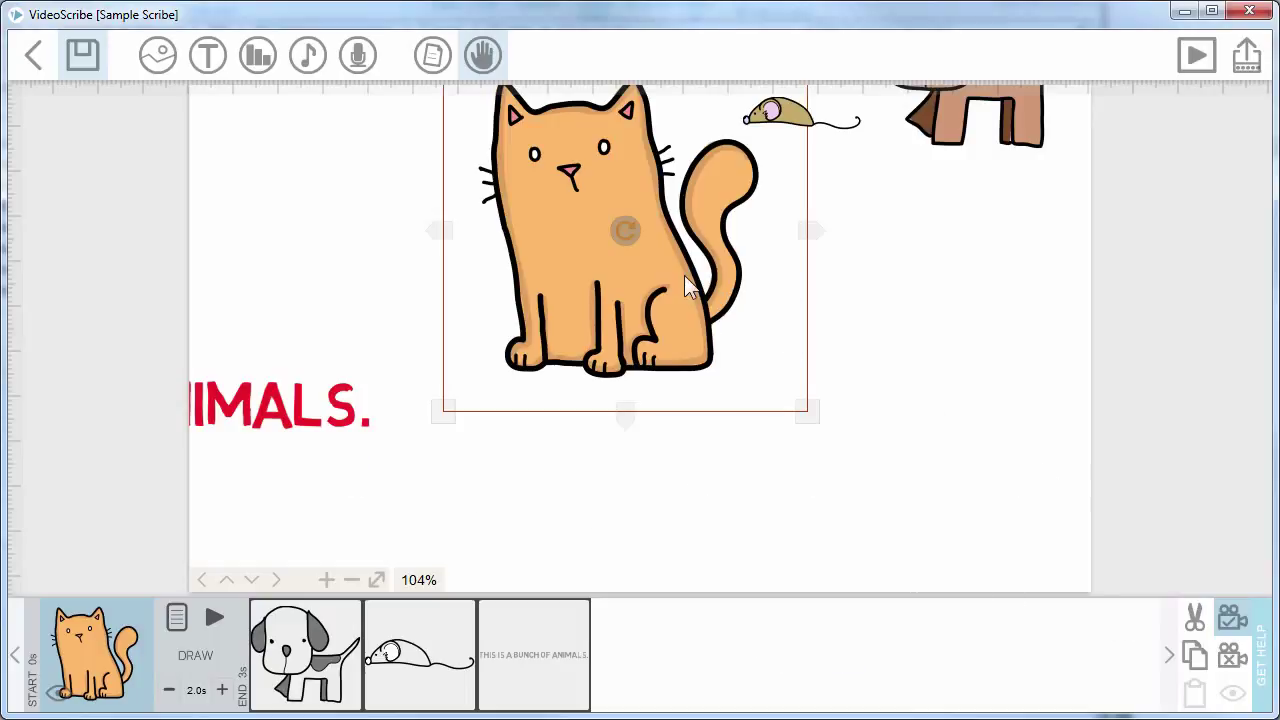
# Pan the canvas view, select the cat and start a preview of the scribe
pyautogui.moveTo(993, 450); pyautogui.dragTo(980, 552)
pyautogui.click(647, 361)
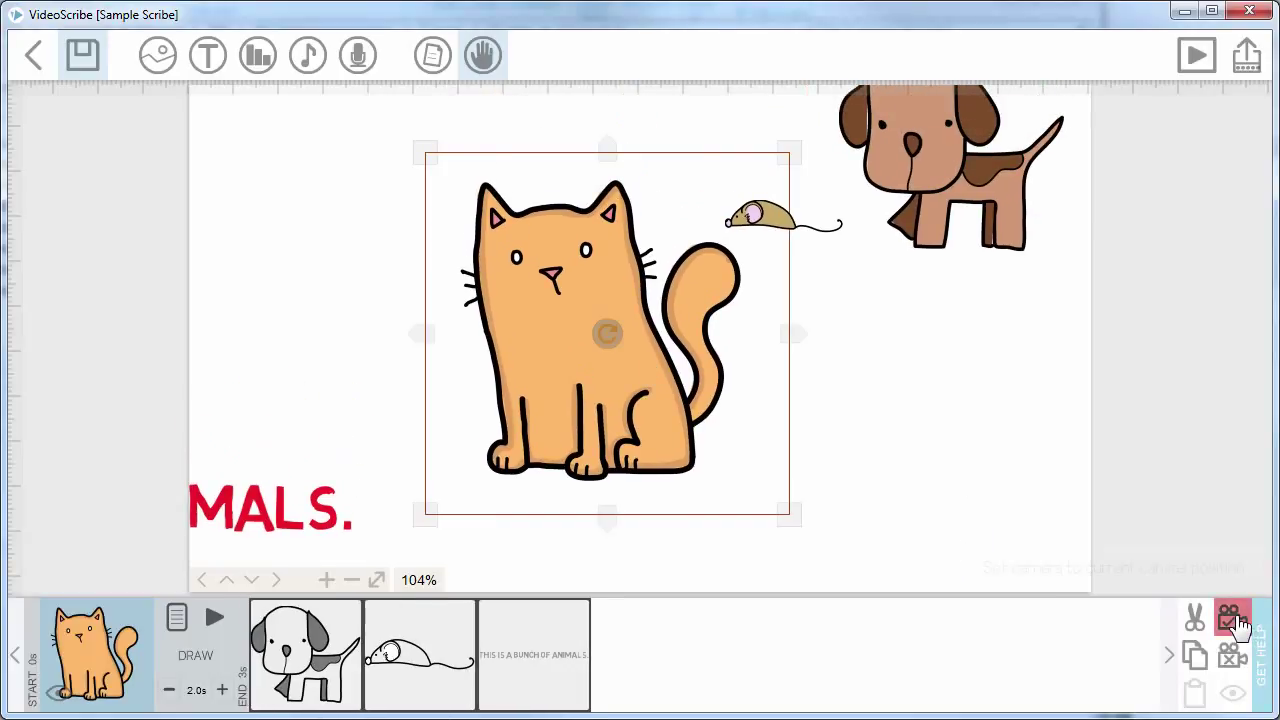
pyautogui.click(1196, 57)
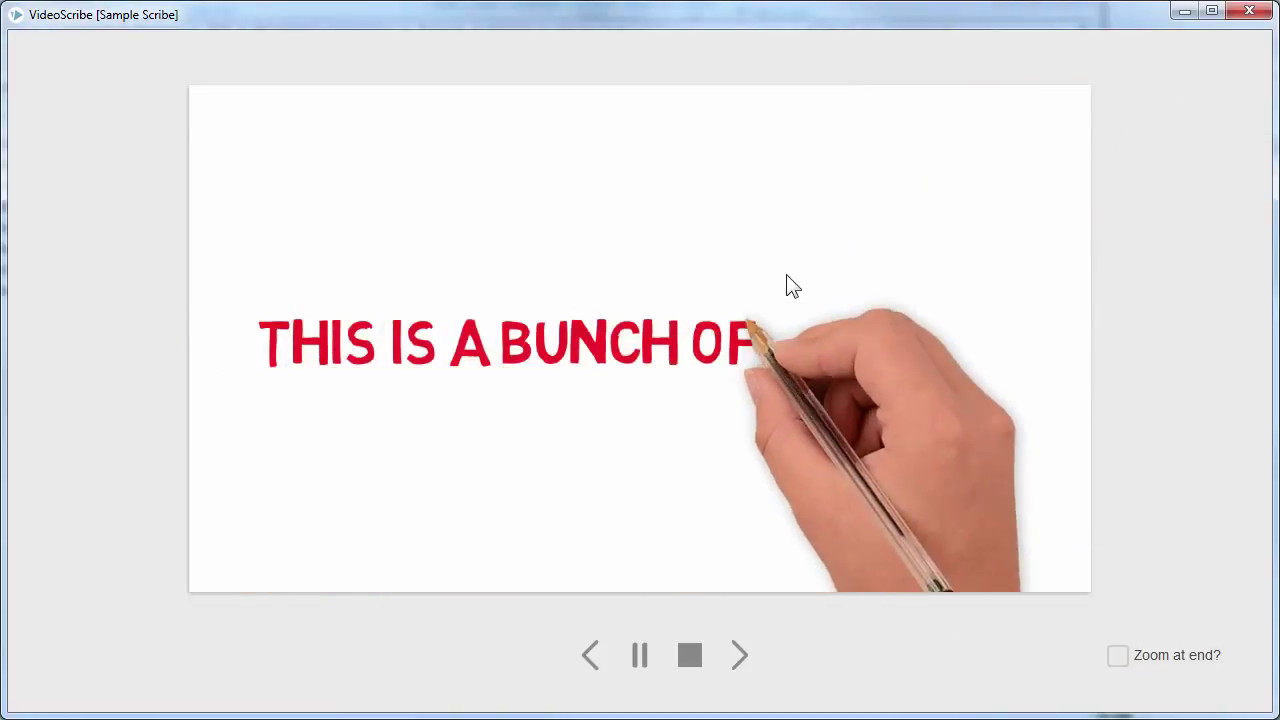
# Stop the preview to return to the editor showing the sentence, cat, dog and mouse
pyautogui.click(689, 656)
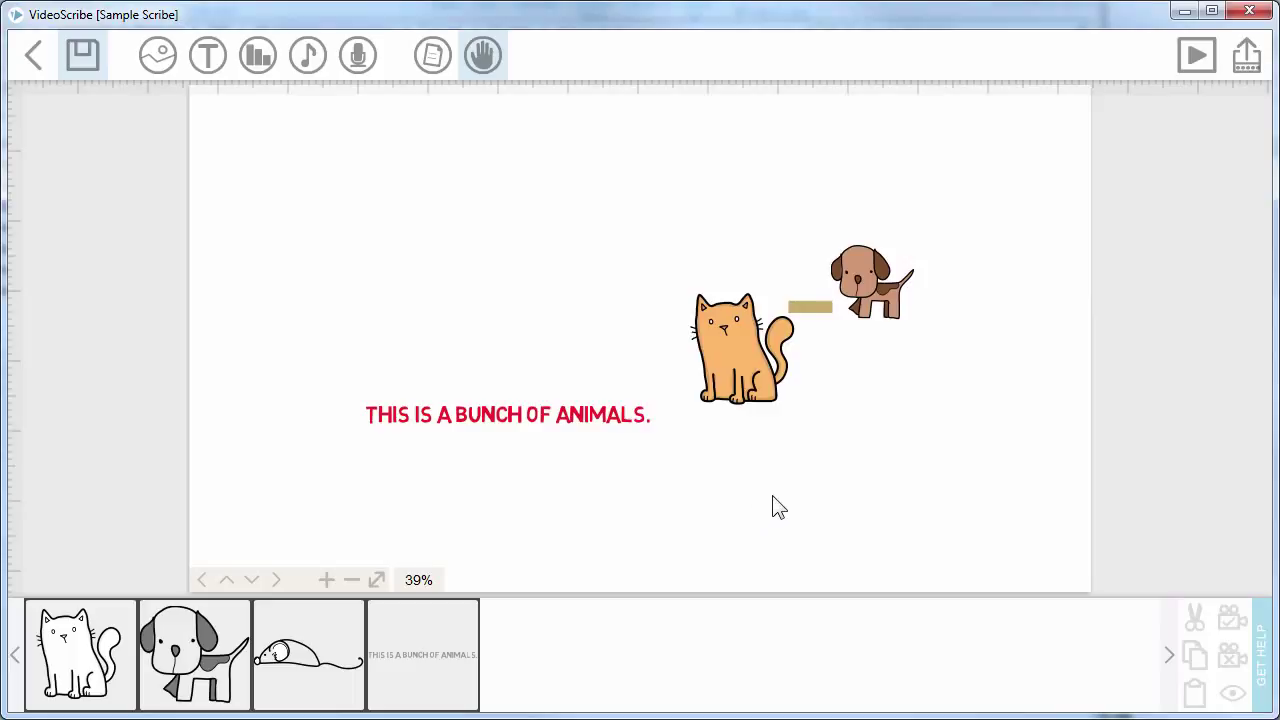
# Move the dog to the timeline end with a whole-scene camera, and the mouse to the start
pyautogui.scroll(1, 779, 507)
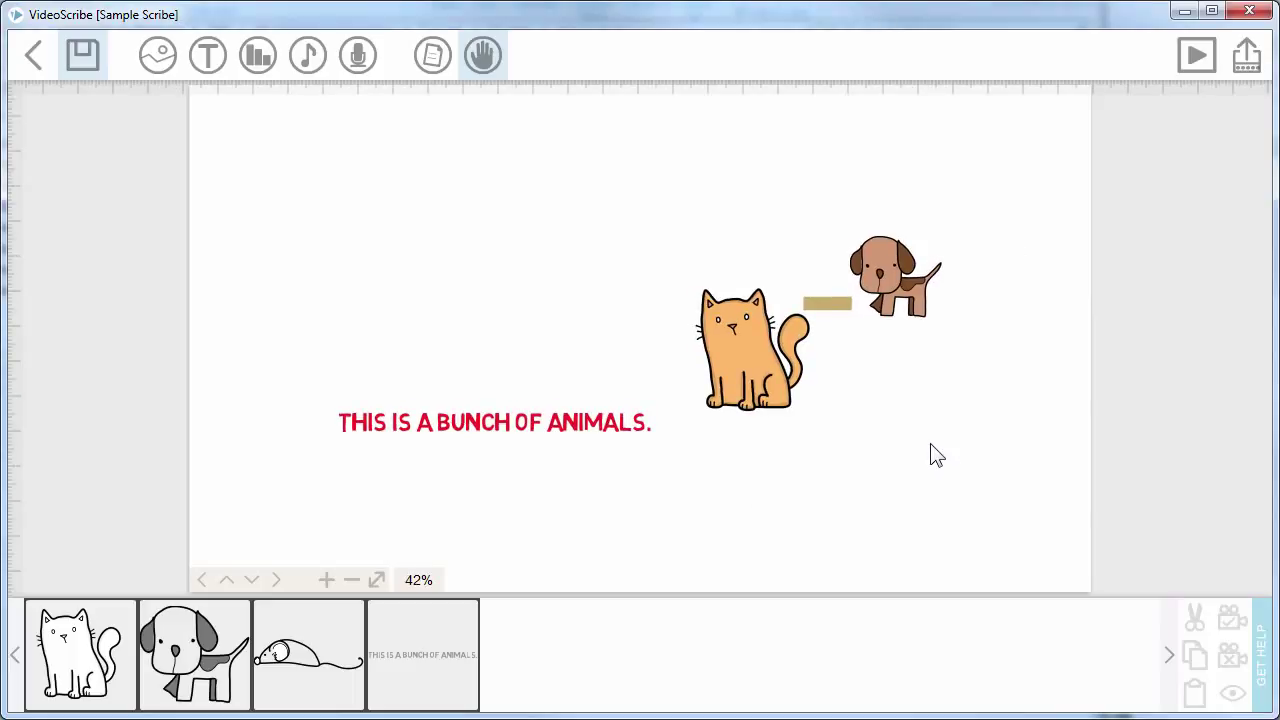
pyautogui.scroll(-2, 938, 333)
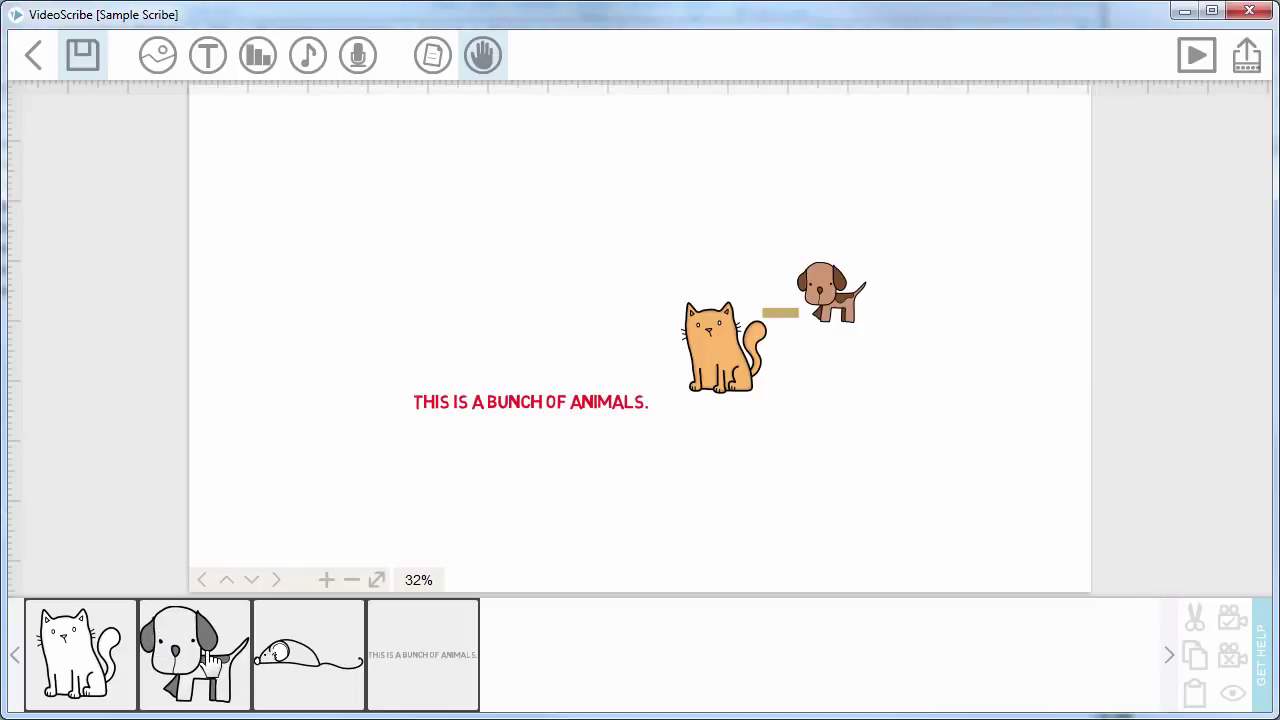
pyautogui.click(210, 660)
pyautogui.moveTo(210, 660)
pyautogui.mouseDown()
pyautogui.moveTo(490, 660)
pyautogui.moveTo(580, 676)
pyautogui.mouseUp()
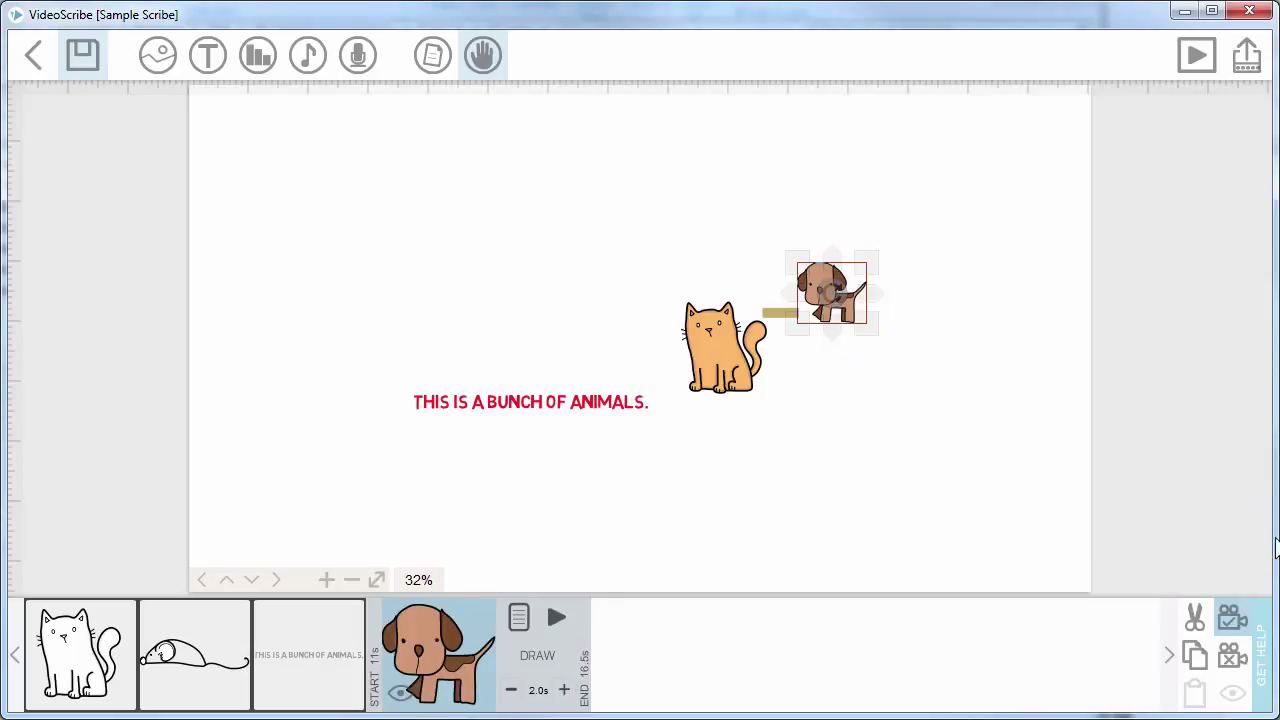
pyautogui.click(1232, 613)
pyautogui.moveTo(187, 662)
pyautogui.mouseDown()
pyautogui.moveTo(200, 660)
pyautogui.moveTo(50, 652)
pyautogui.mouseUp()
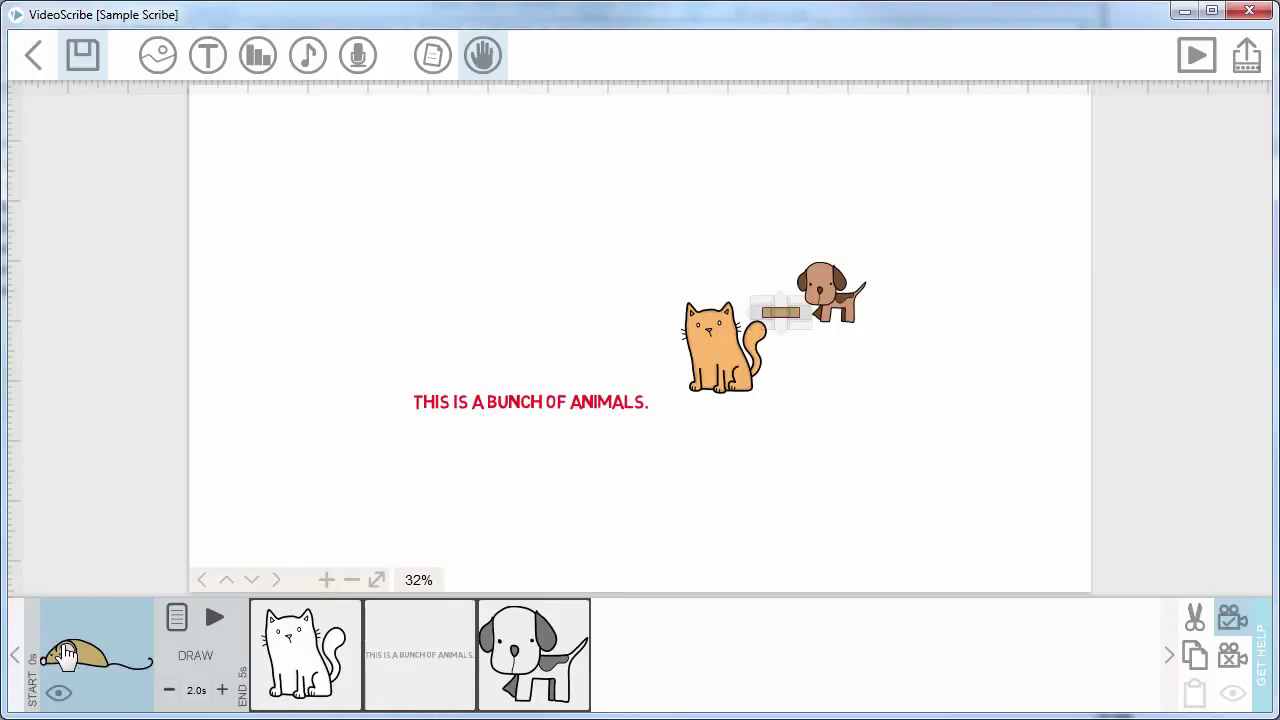
pyautogui.click(1180, 62)
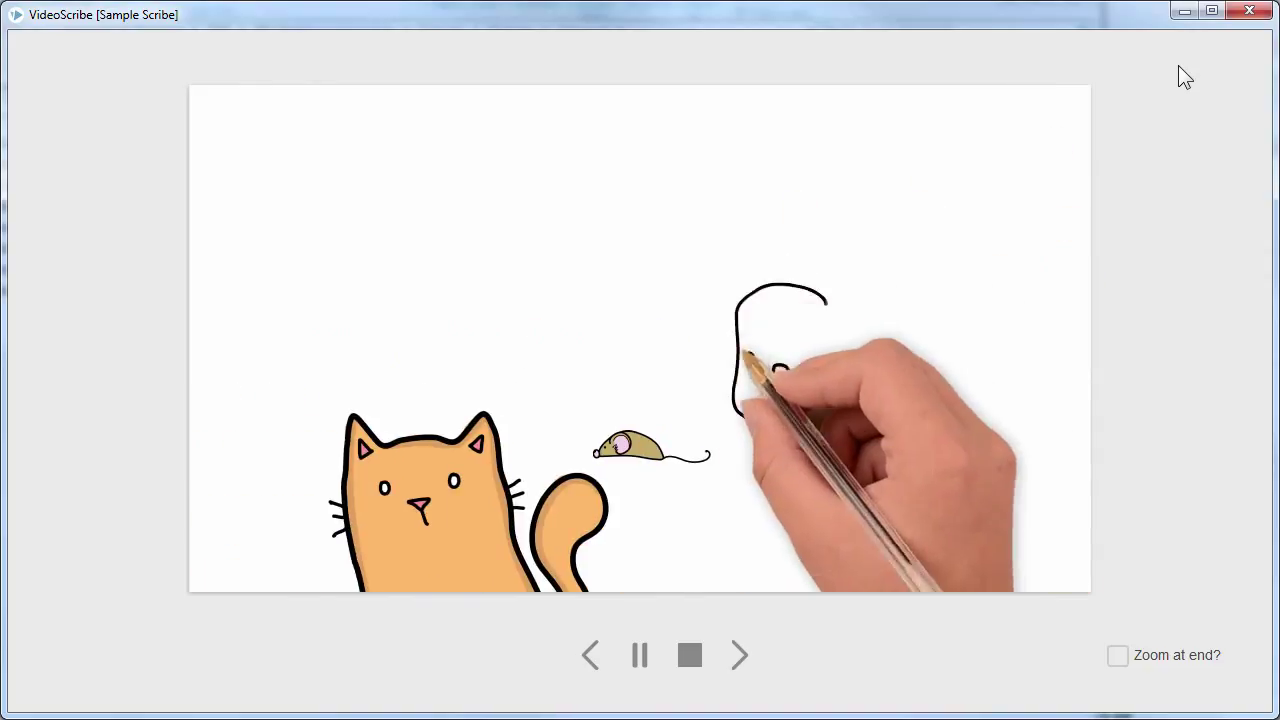
pyautogui.click(690, 655)
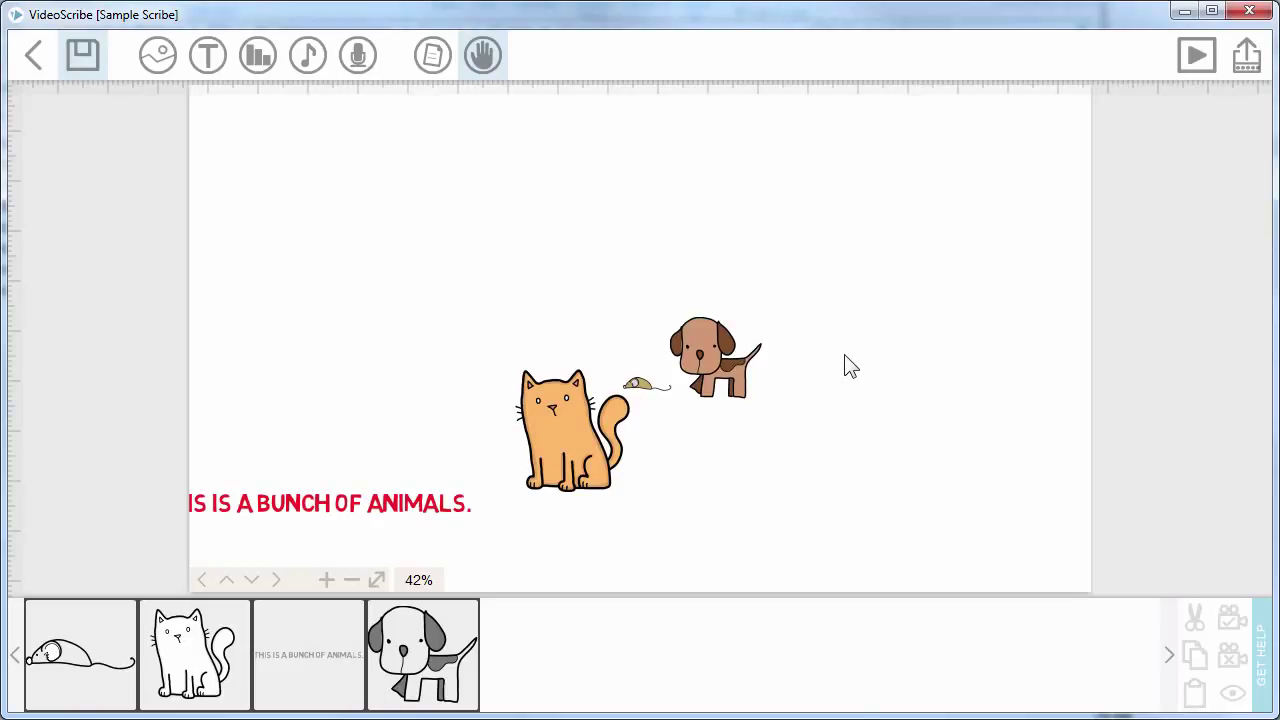
# With the dog selected, nudge the canvas left, slightly back right, then up until the dog sits upper left
pyautogui.click(724, 380)
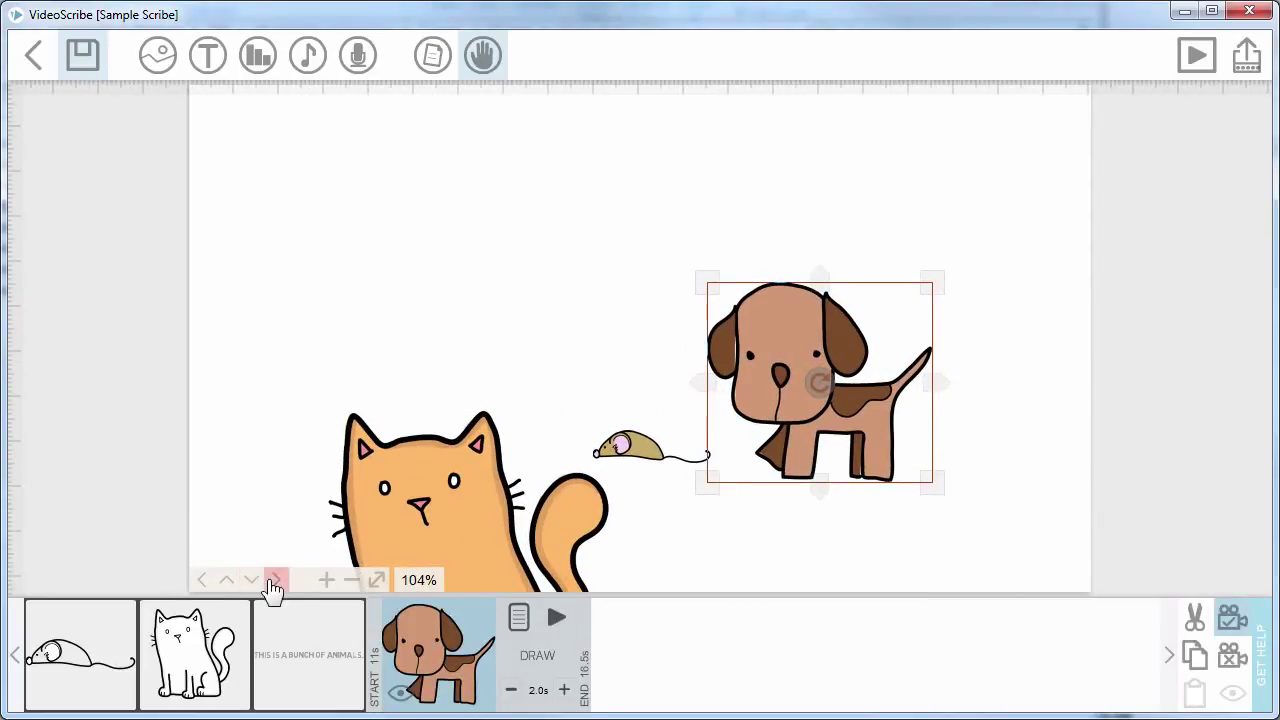
pyautogui.click(208, 585)
pyautogui.click(208, 585)
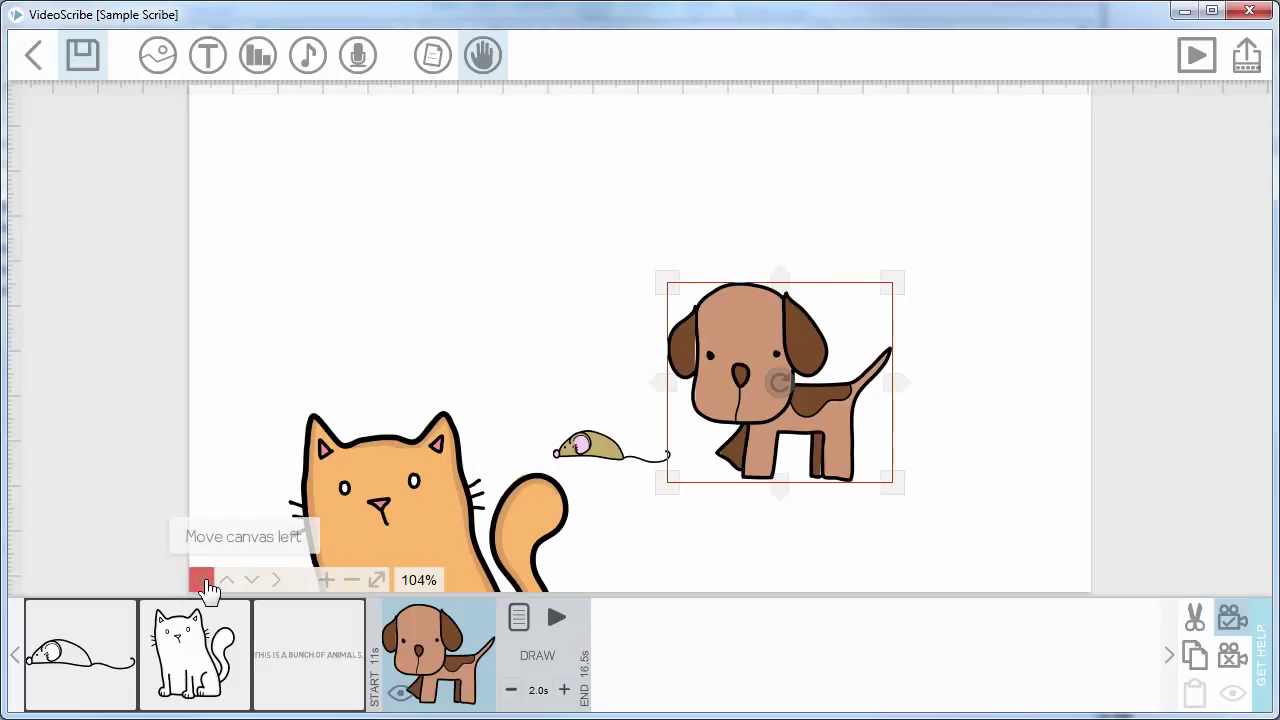
pyautogui.click(208, 585)
pyautogui.click(208, 585)
pyautogui.click(203, 582)
pyautogui.click(203, 582)
pyautogui.click(203, 582)
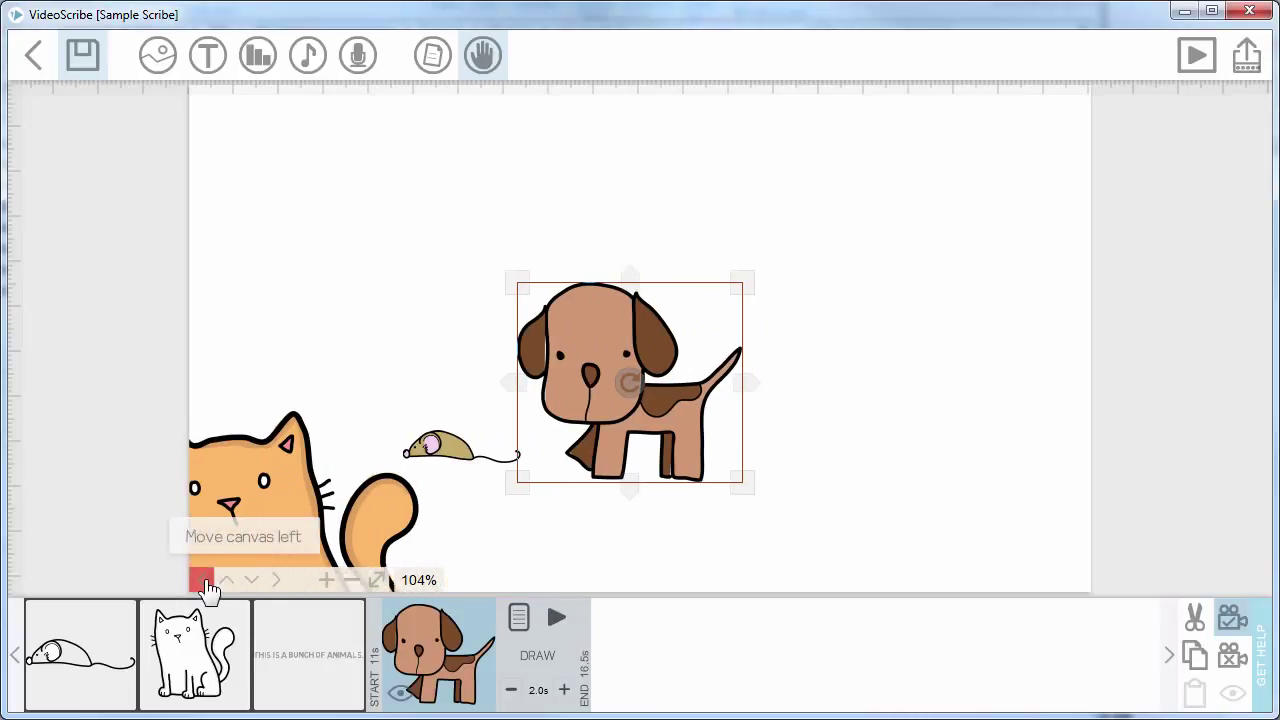
pyautogui.click(203, 582)
pyautogui.click(203, 582)
pyautogui.click(203, 582)
pyautogui.click(203, 582)
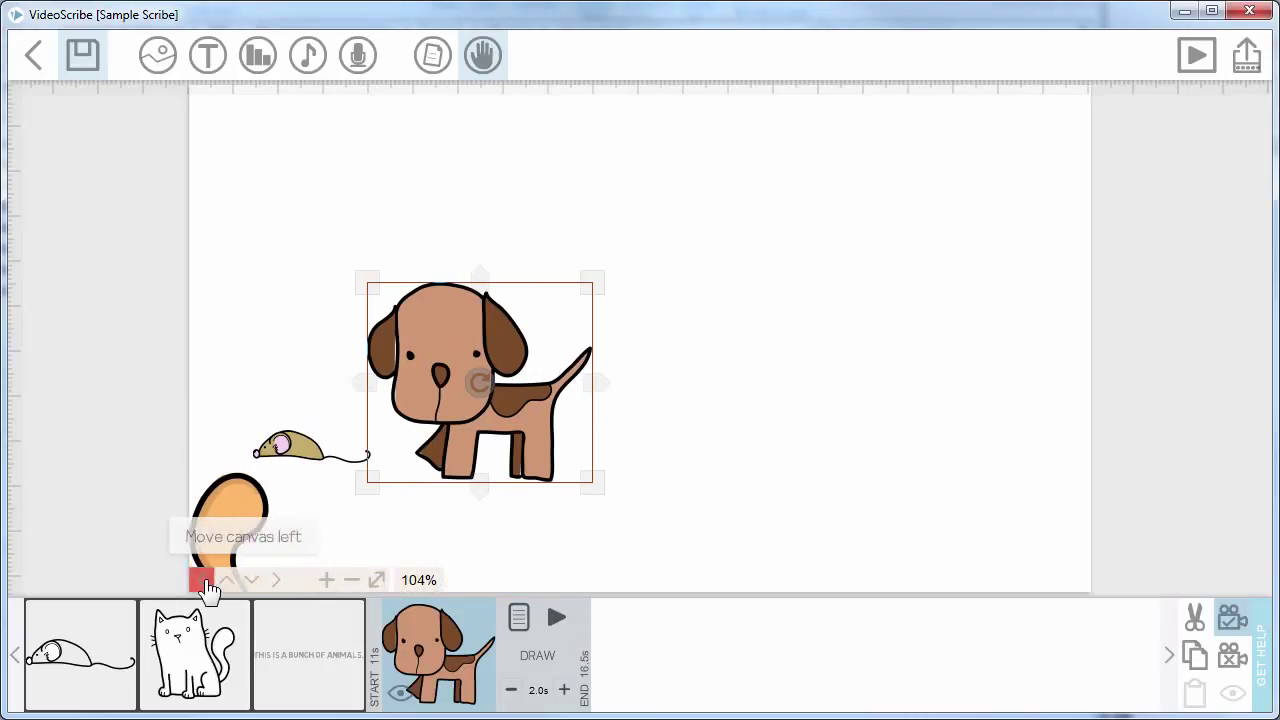
pyautogui.click(203, 582)
pyautogui.click(203, 582)
pyautogui.click(276, 581)
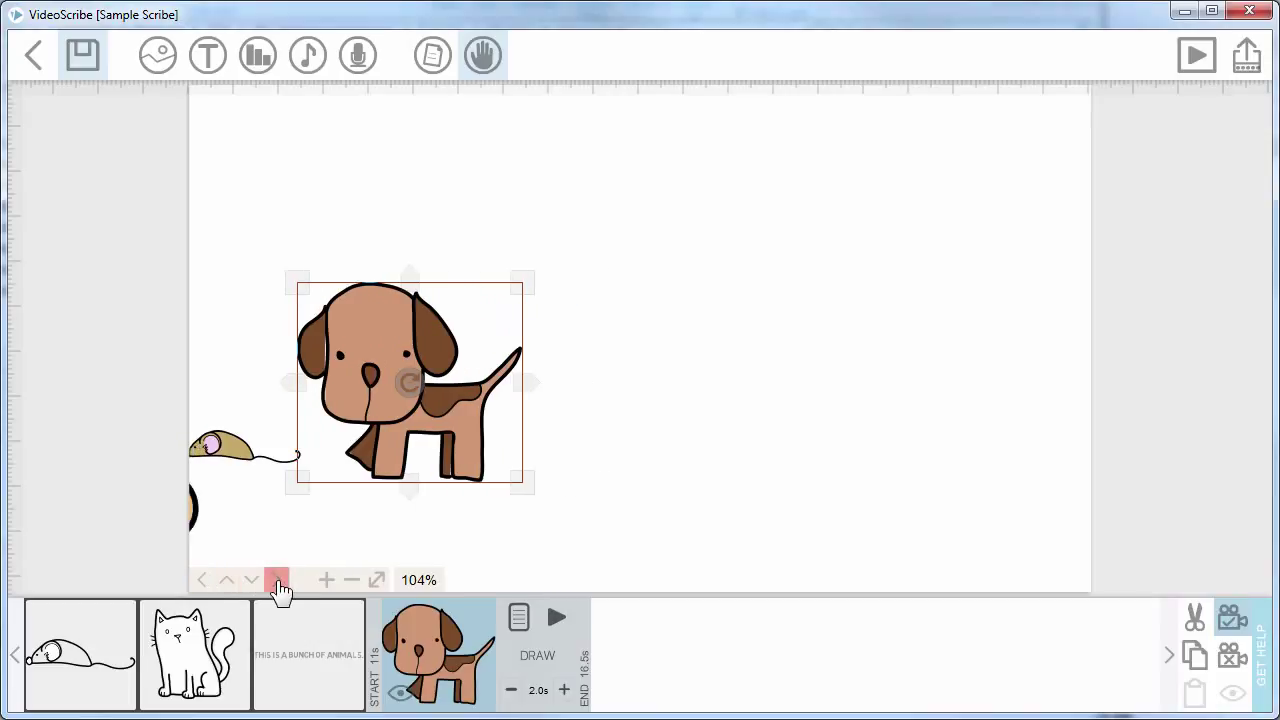
pyautogui.click(276, 581)
pyautogui.click(279, 588)
pyautogui.click(230, 592)
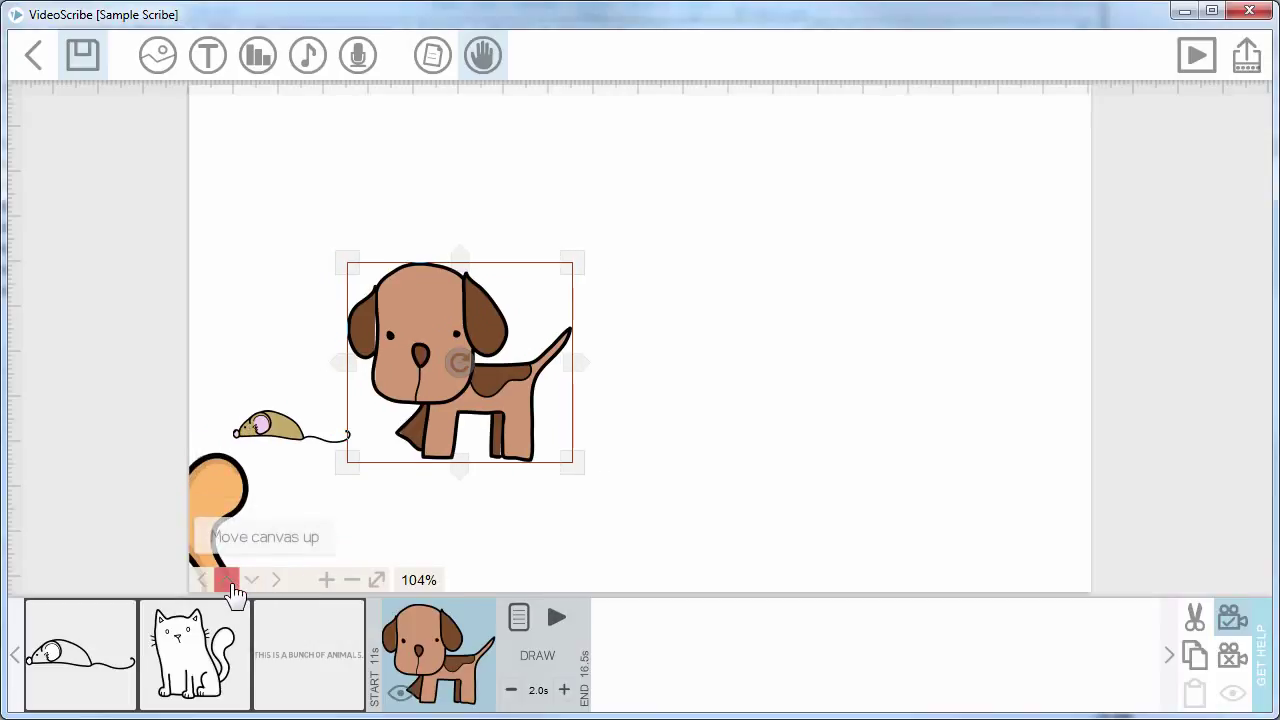
pyautogui.click(233, 594)
pyautogui.click(233, 594)
pyautogui.click(233, 594)
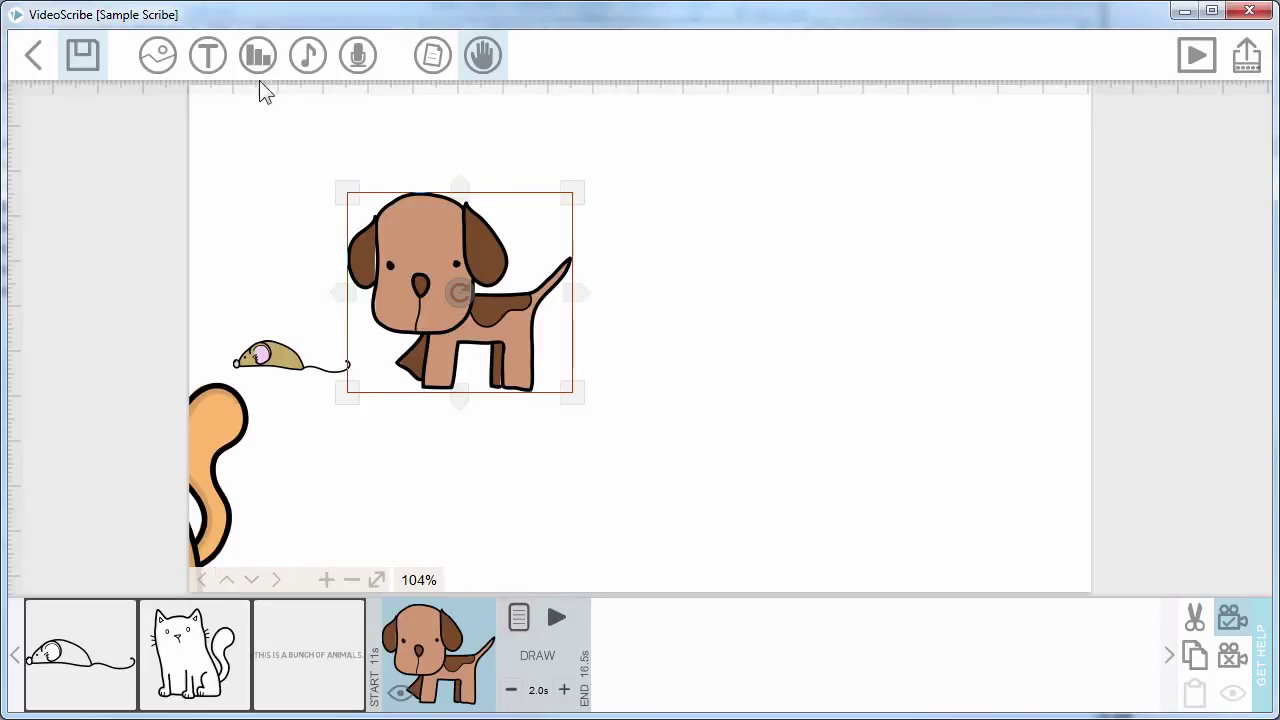
# Add the orange cat from recent images, placed right of the dog and shrunk smaller
pyautogui.click(157, 54)
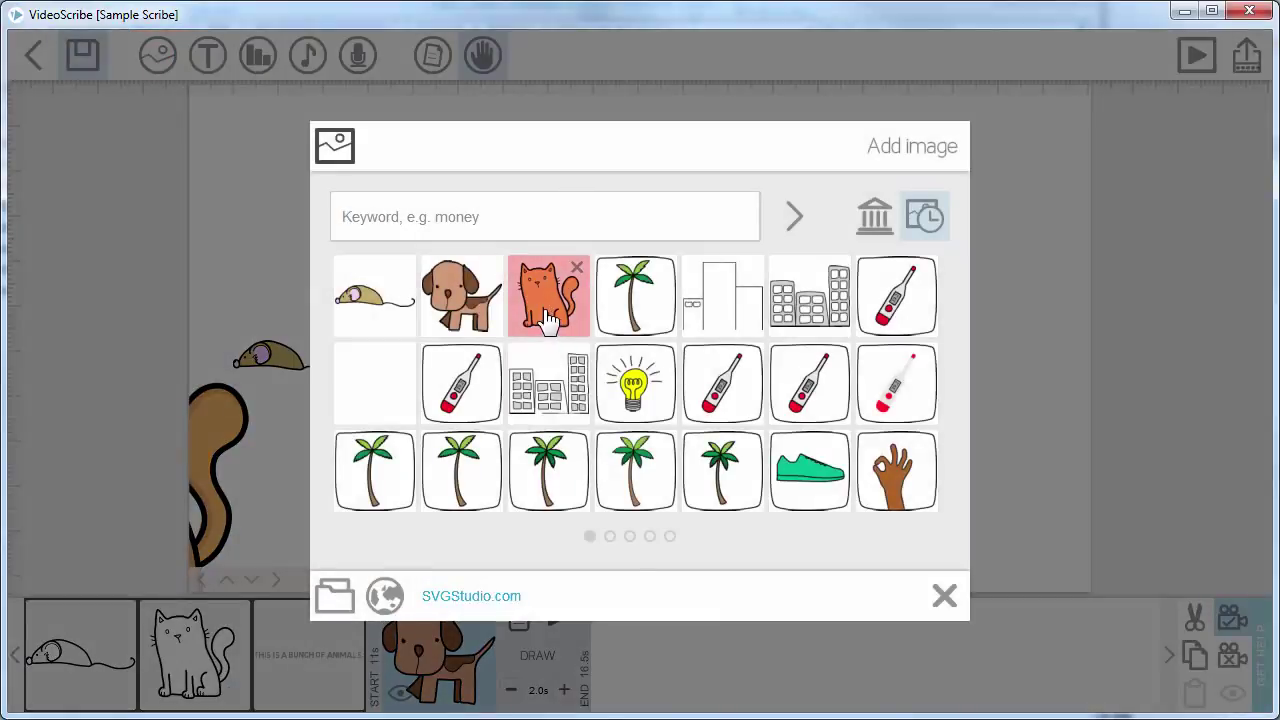
pyautogui.click(549, 317)
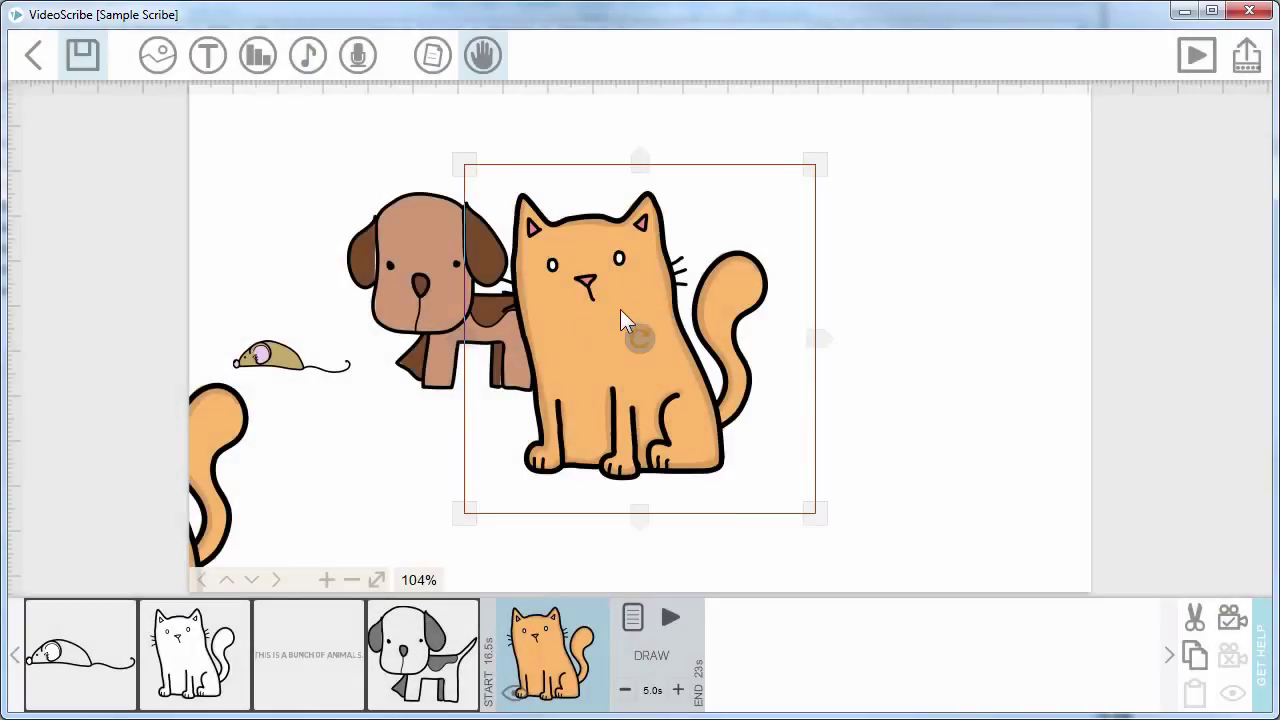
pyautogui.moveTo(639, 315); pyautogui.dragTo(848, 382)
pyautogui.moveTo(1046, 251); pyautogui.dragTo(963, 378)
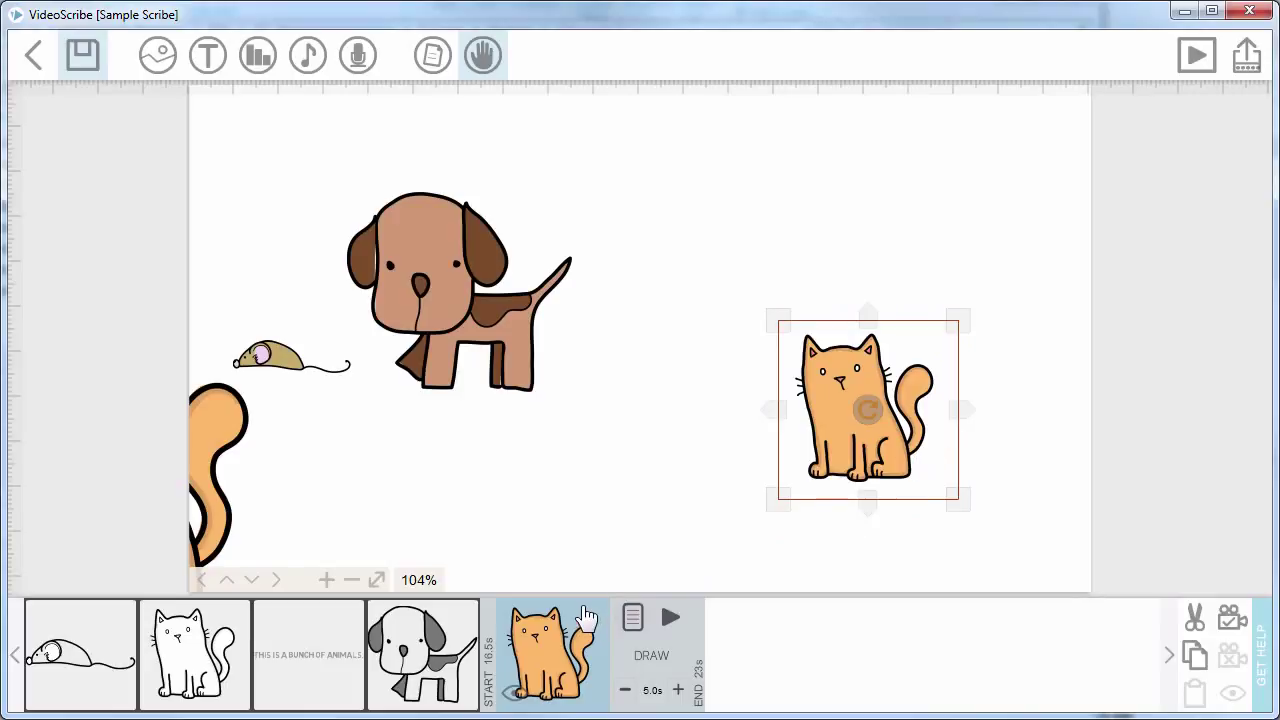
# Pan the view and preview the second cat being drawn
pyautogui.moveTo(685, 475); pyautogui.dragTo(600, 380)
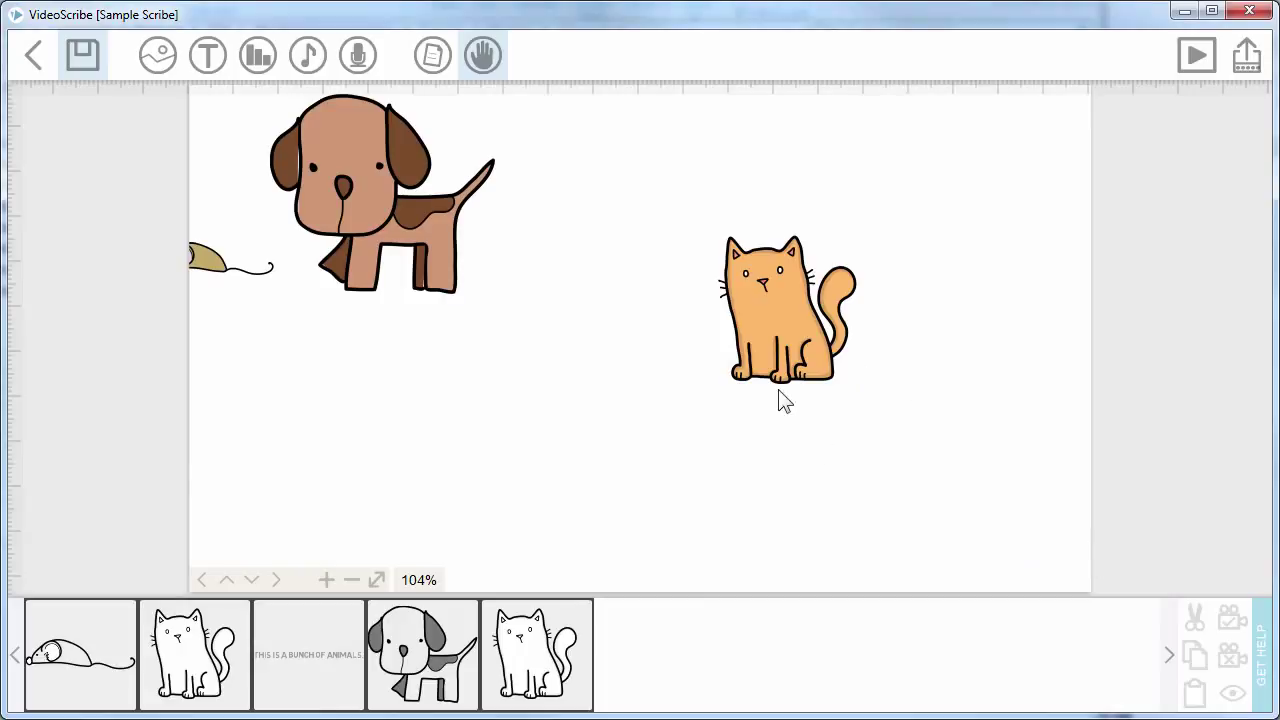
pyautogui.click(585, 645)
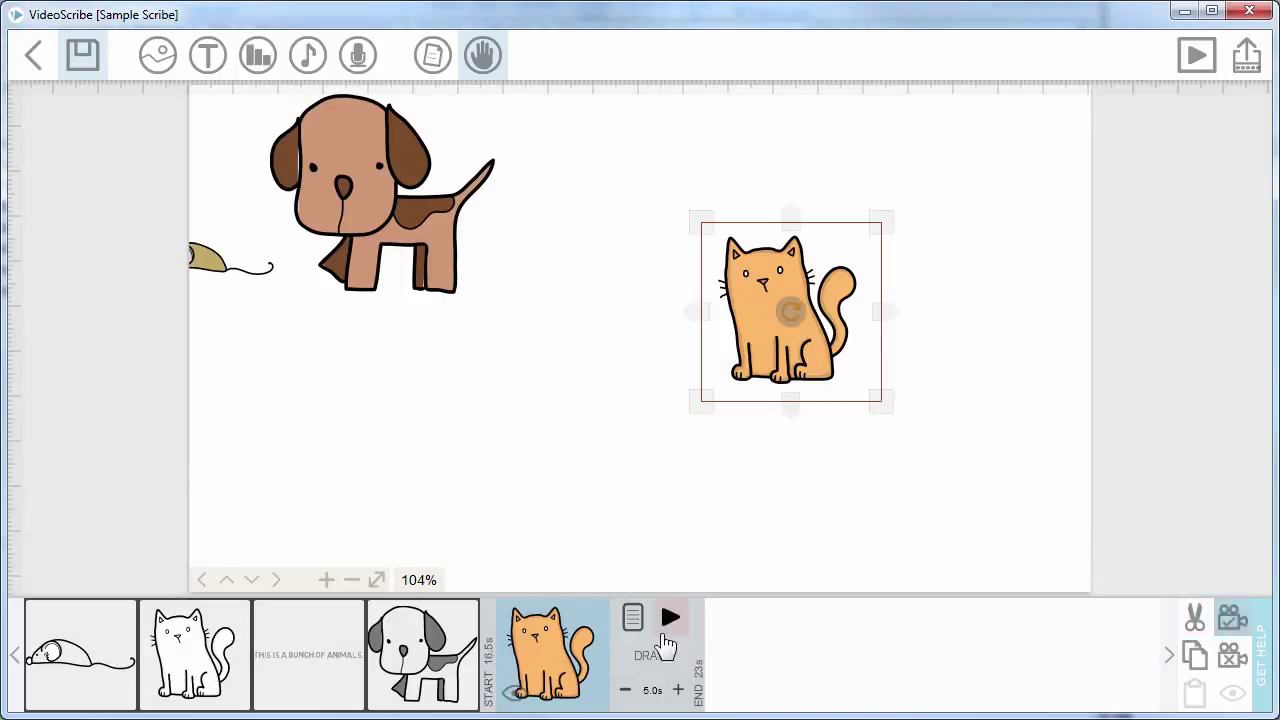
pyautogui.click(400, 640)
pyautogui.click(558, 617)
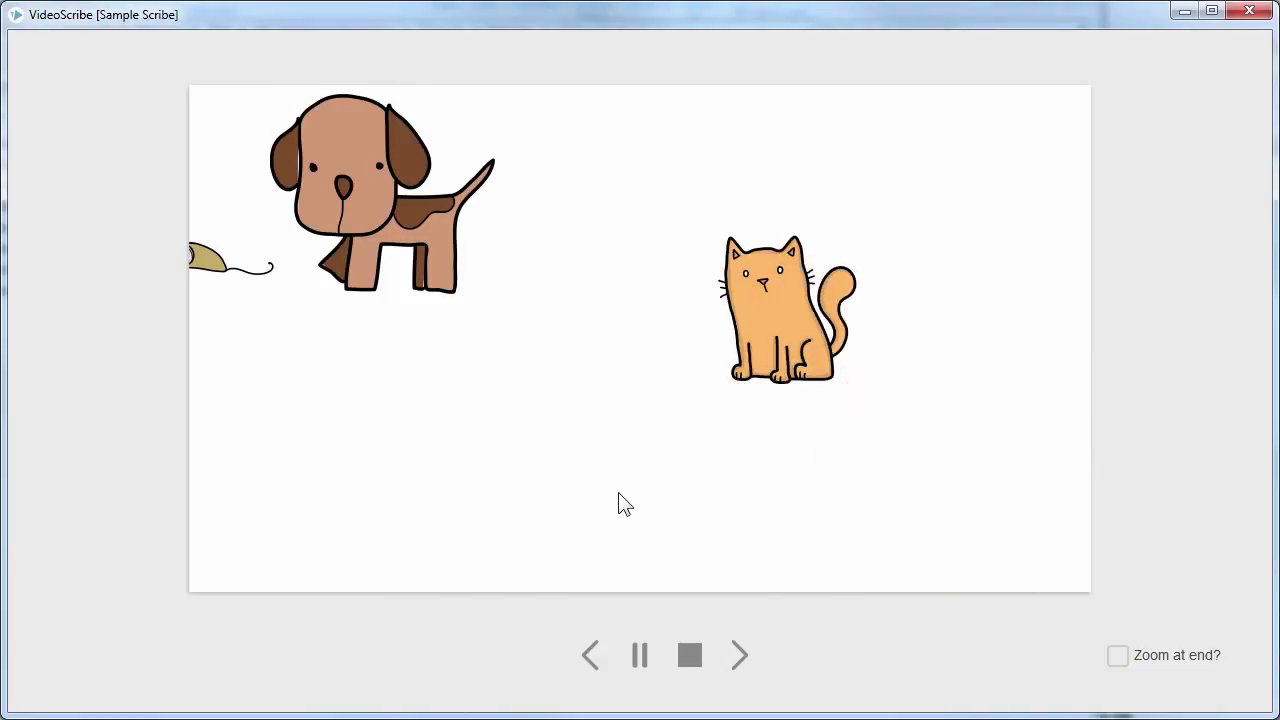
# Stop the preview to return to the editor with the dog and second cat visible
pyautogui.click(692, 656)
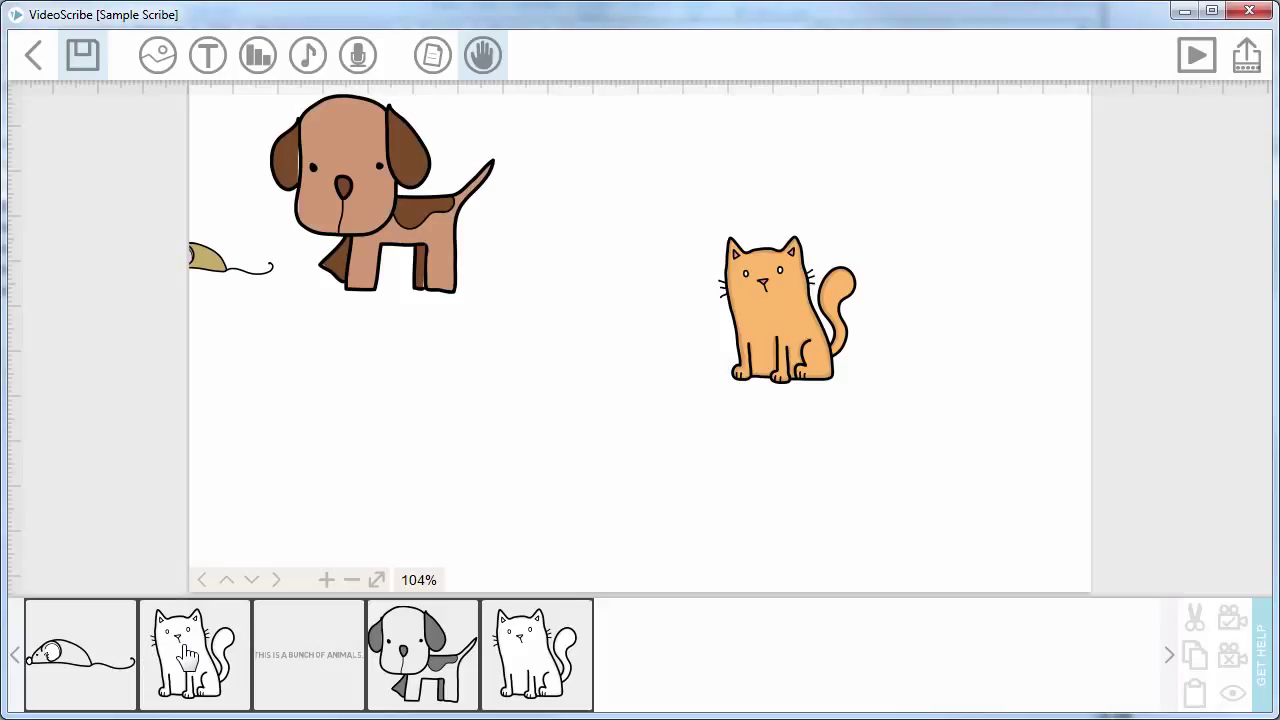
# Copy the dog element and paste it after the second cat at the timeline end
pyautogui.click(538, 650)
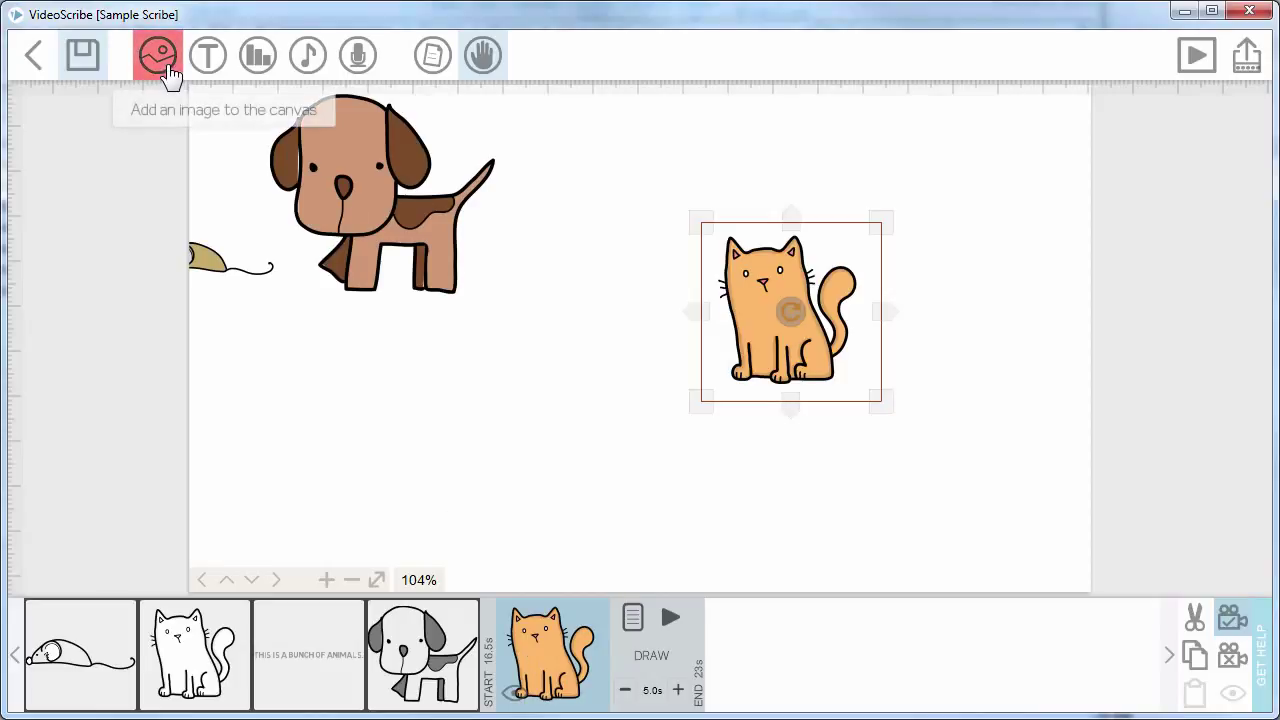
pyautogui.click(422, 662)
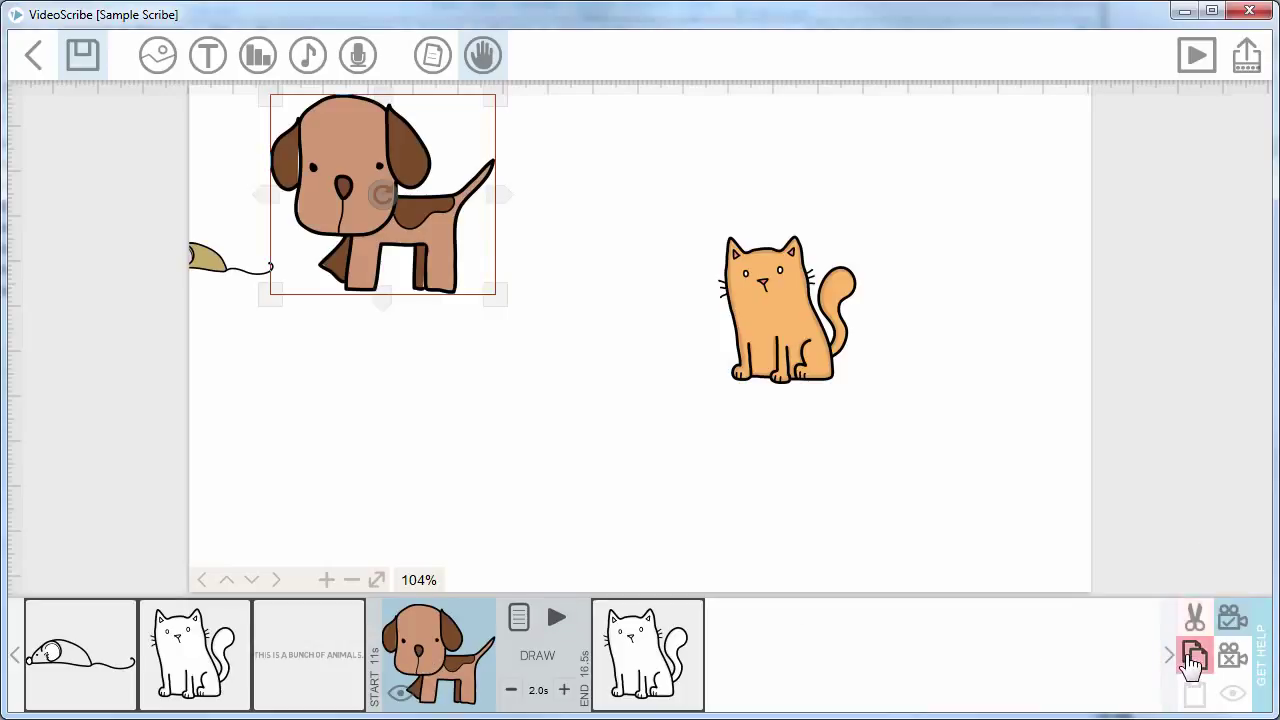
pyautogui.click(1191, 662)
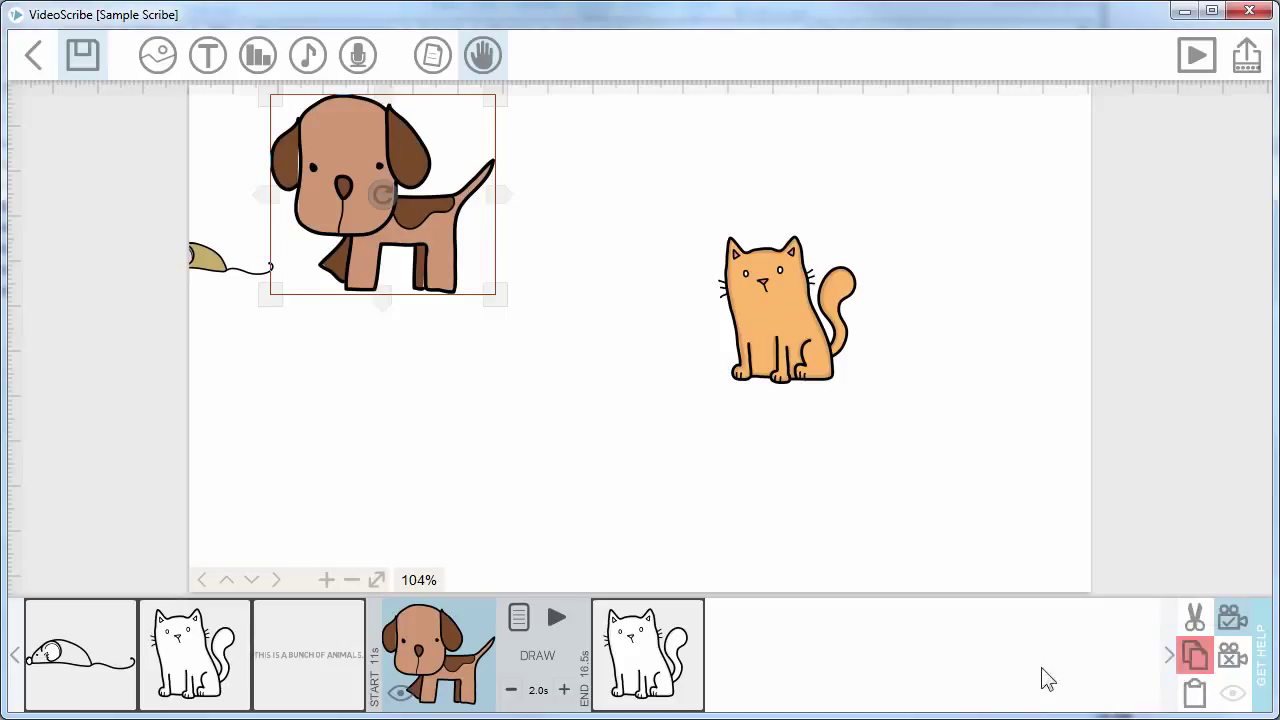
pyautogui.click(680, 652)
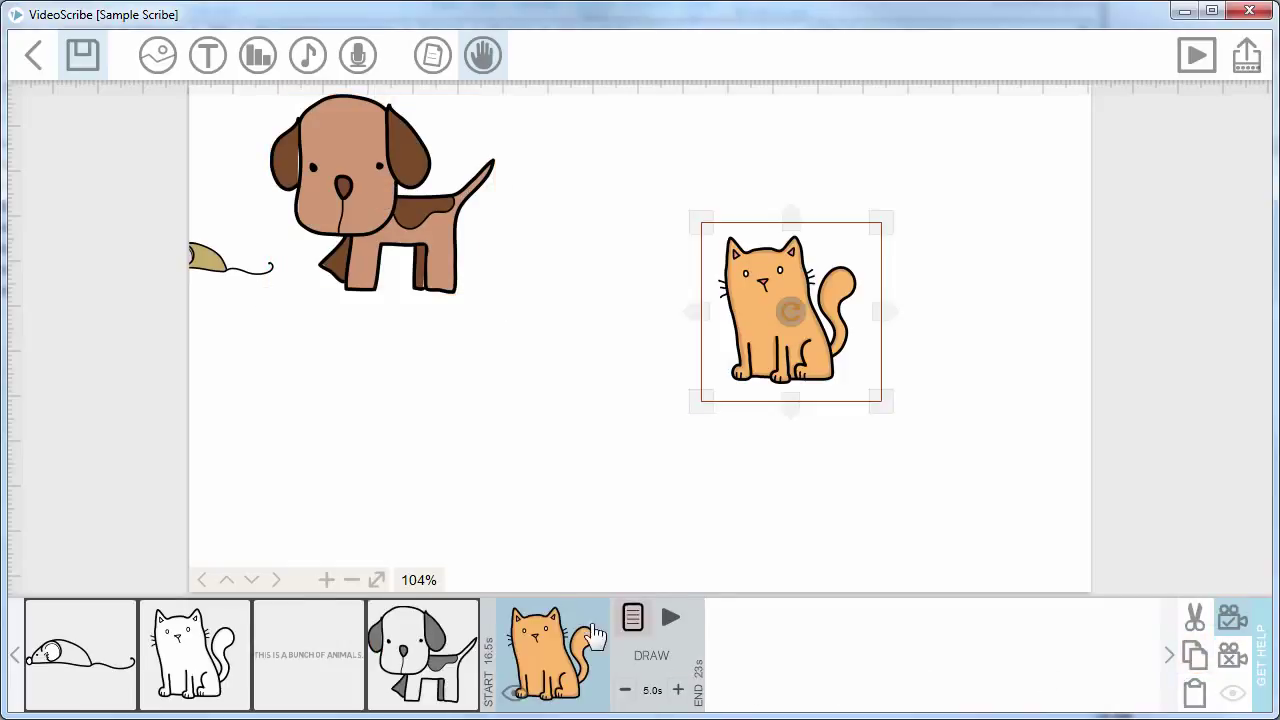
pyautogui.click(1193, 693)
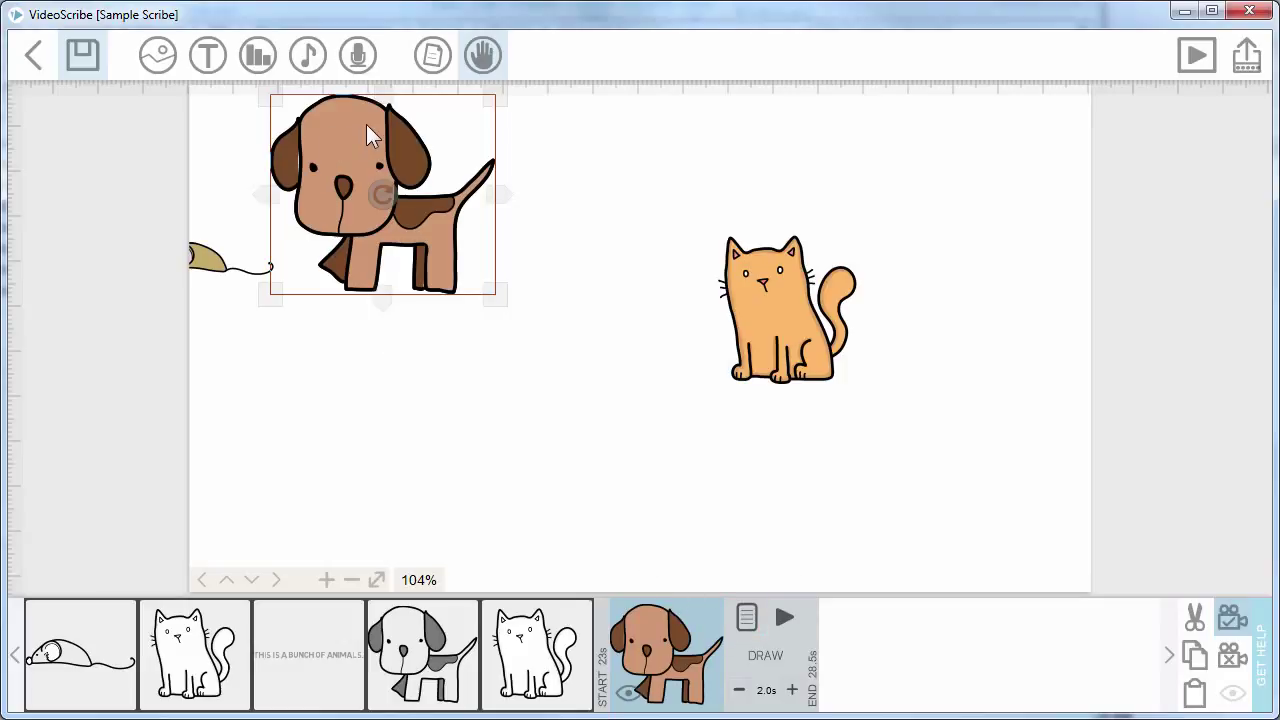
# Move the dog copy to the canvas's right side, set its camera, and preview it
pyautogui.moveTo(368, 135); pyautogui.dragTo(862, 318)
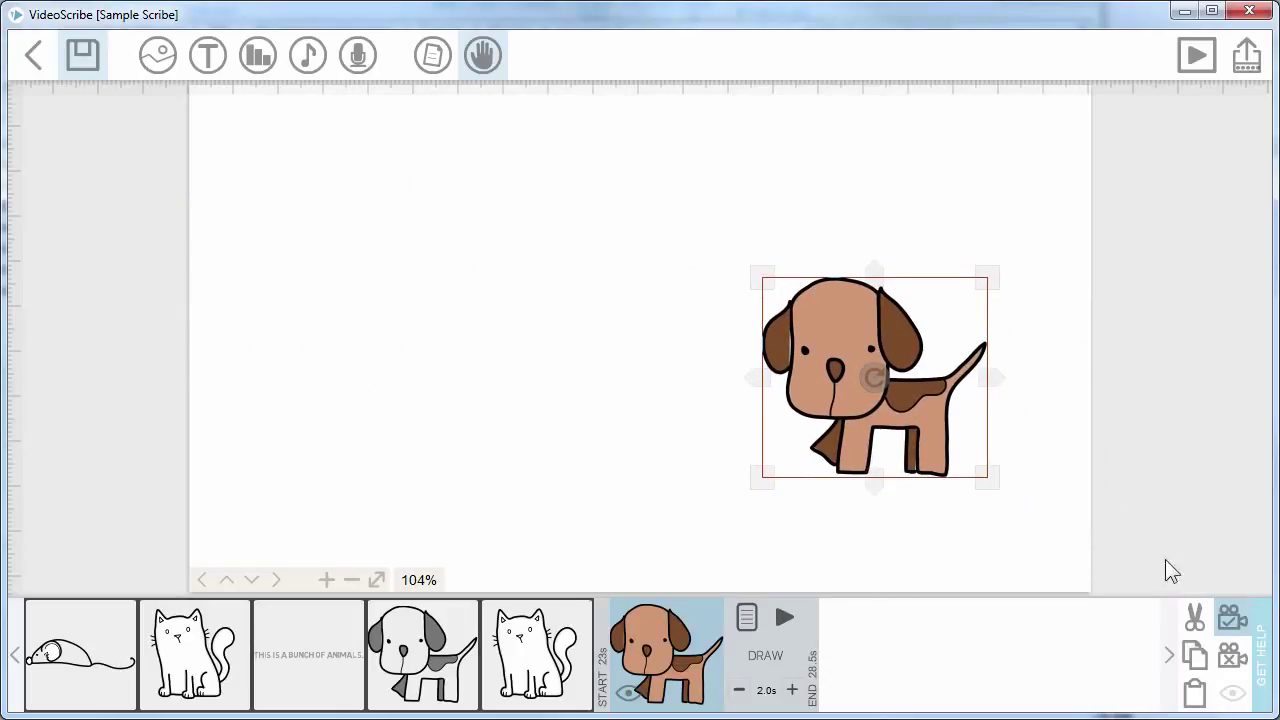
pyautogui.click(1231, 614)
pyautogui.click(545, 650)
pyautogui.click(676, 617)
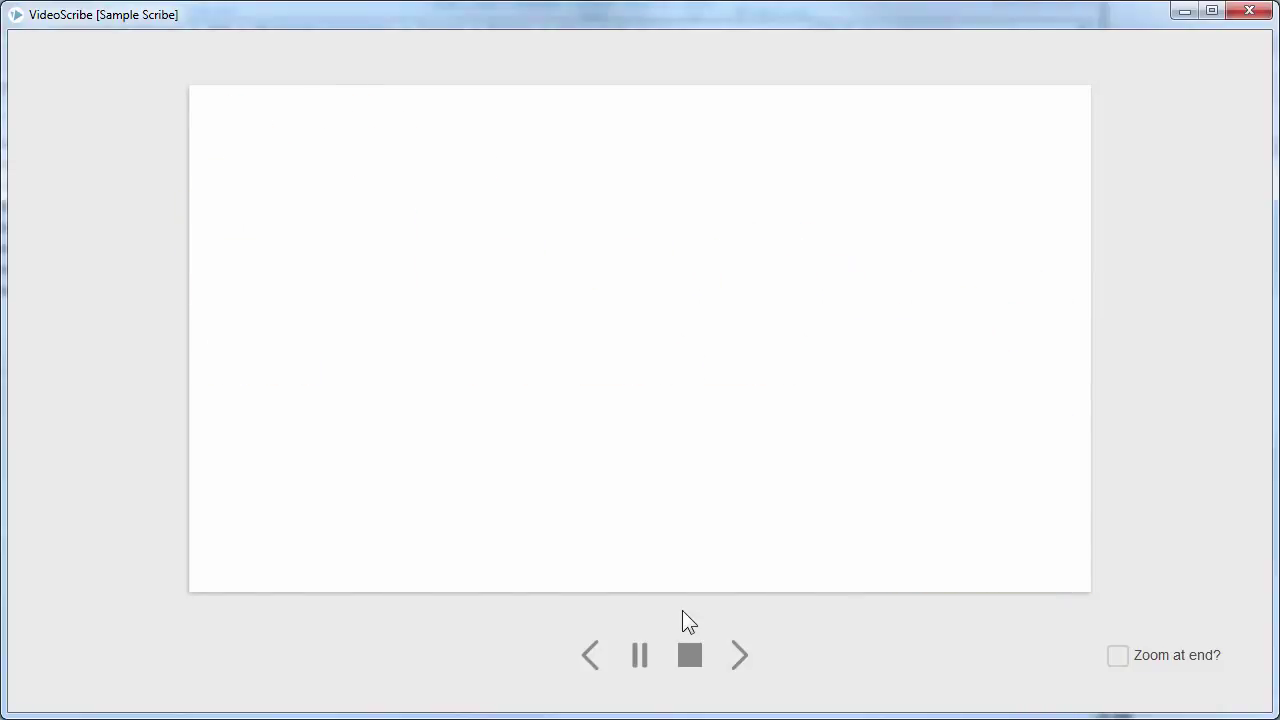
# Stop the preview and select the 'THIS IS A BUNCH OF ANIMALS' text element to view its timing
pyautogui.click(690, 655)
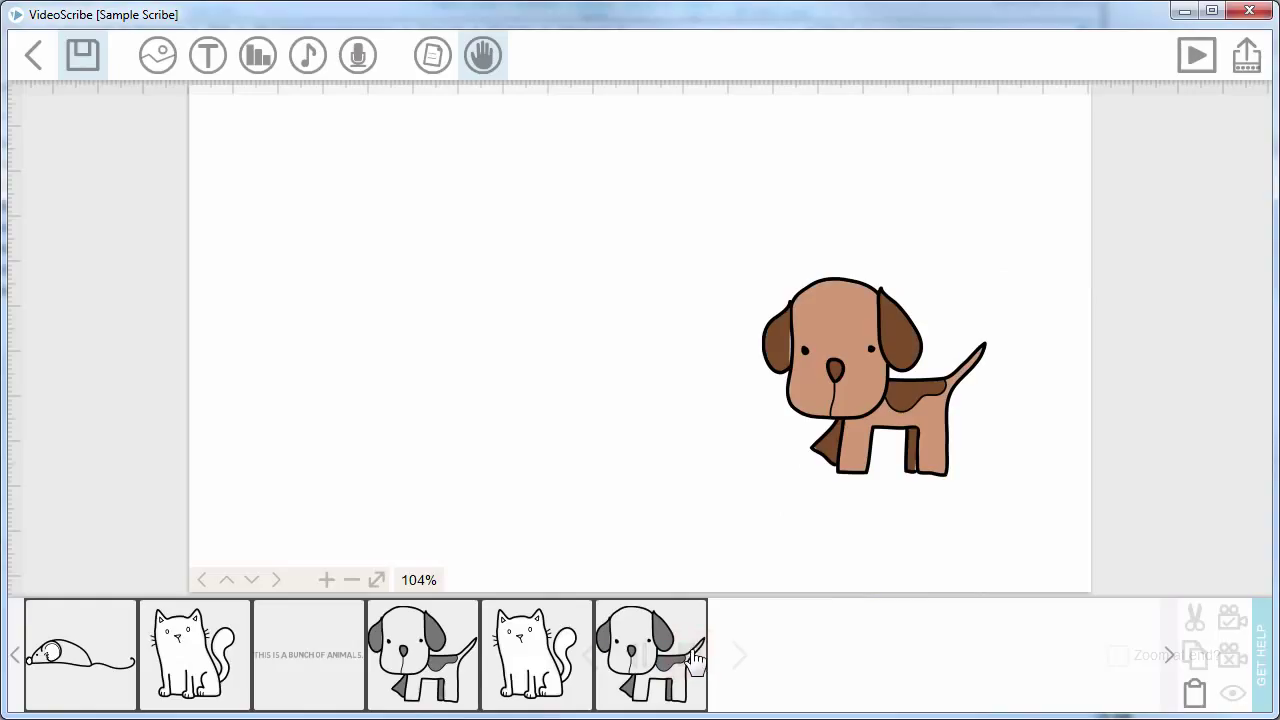
pyautogui.click(547, 635)
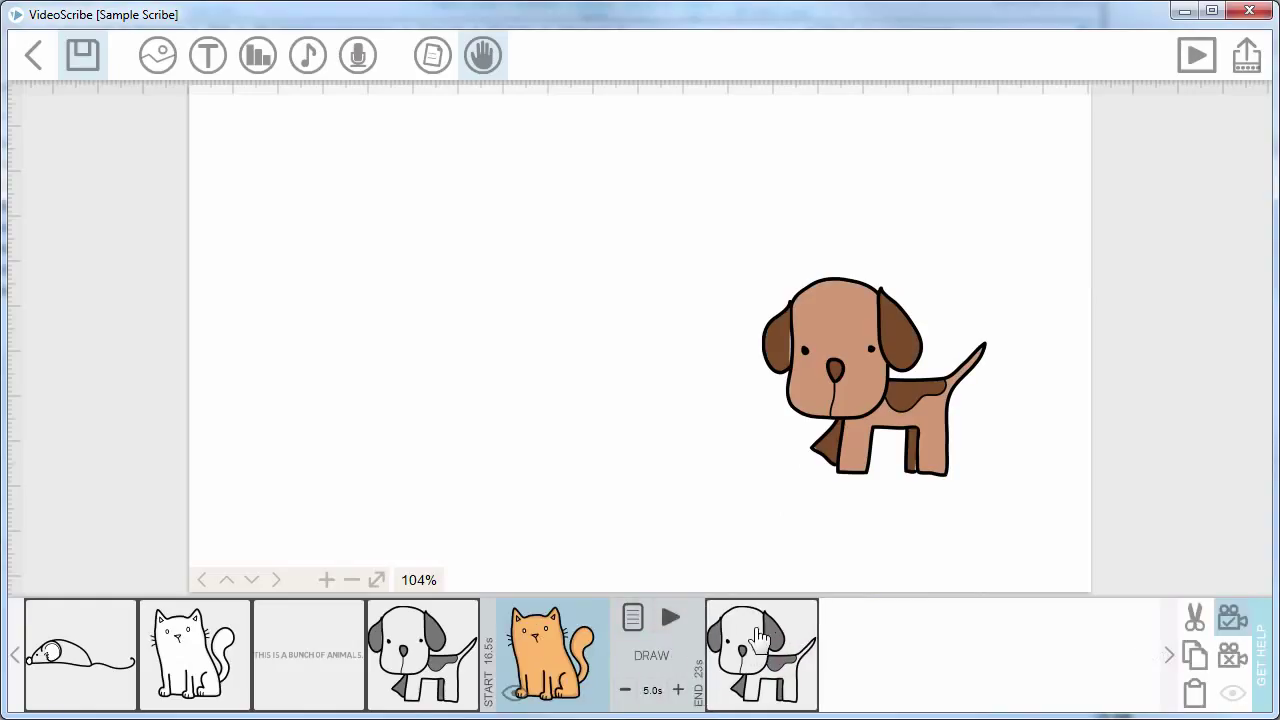
pyautogui.click(320, 652)
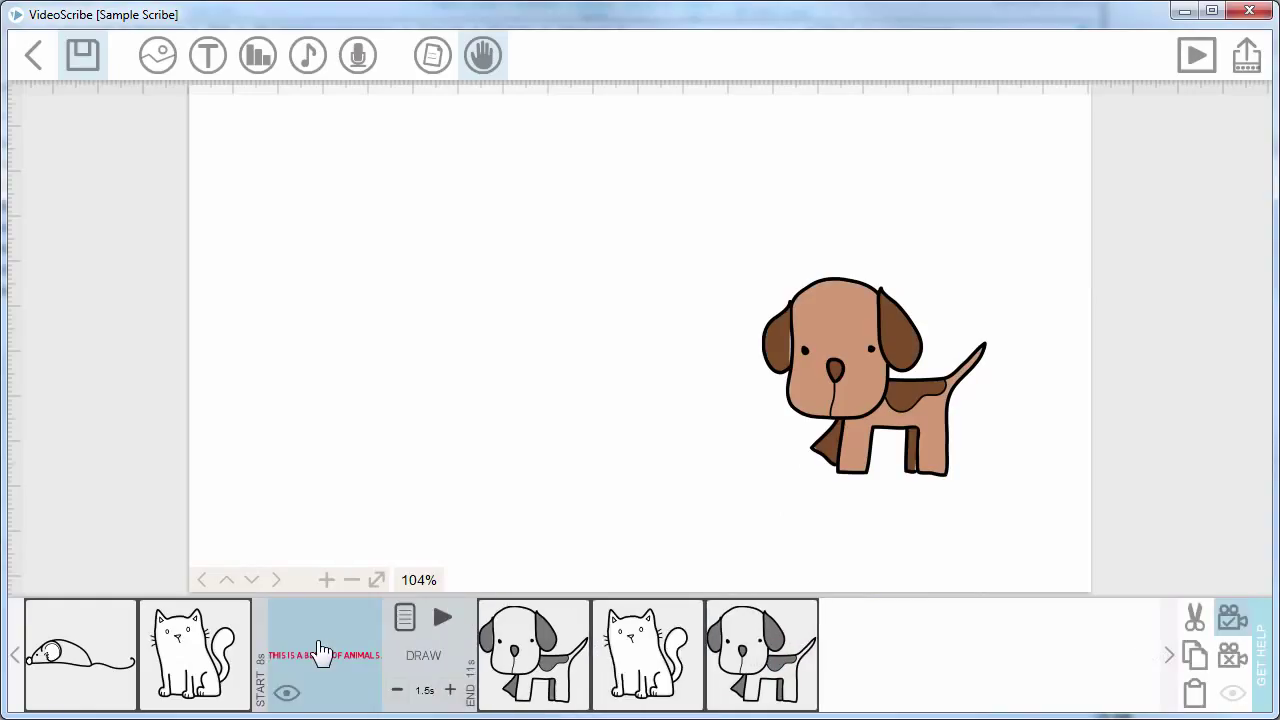